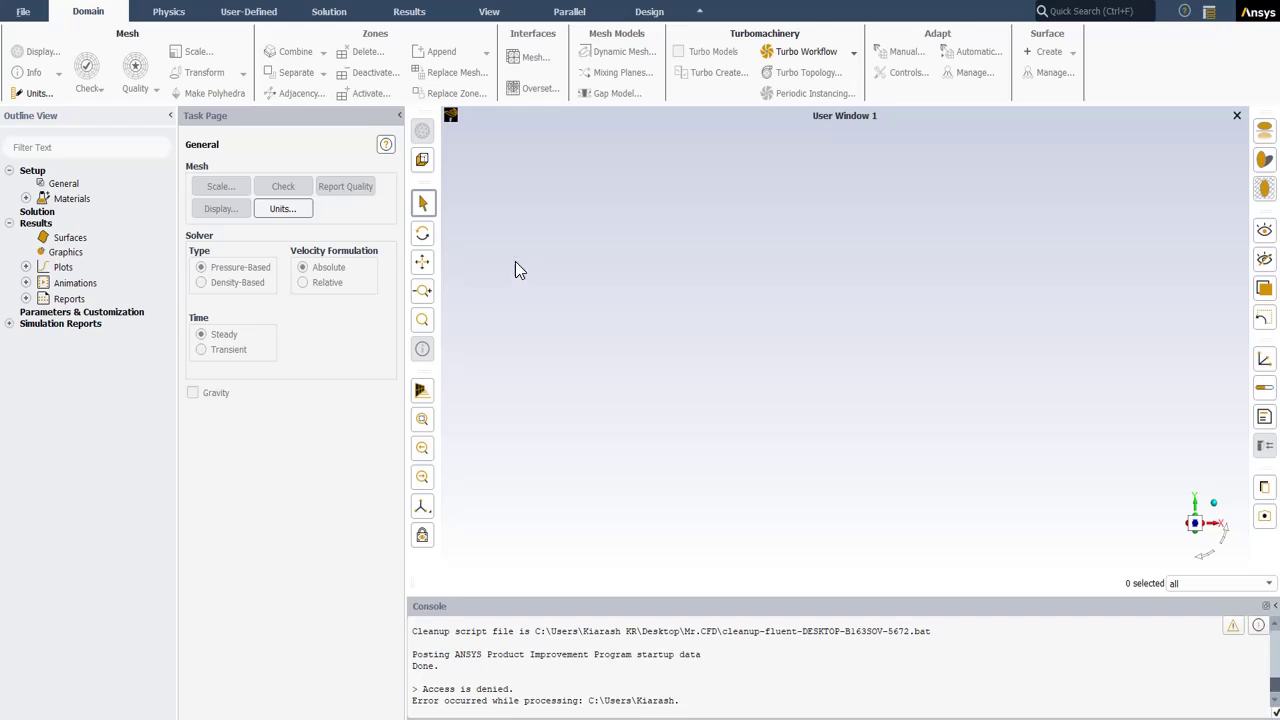
# Step: Start reading the aircraft mesh file into the Fluent session from the File menu
pyautogui.click(34, 14)
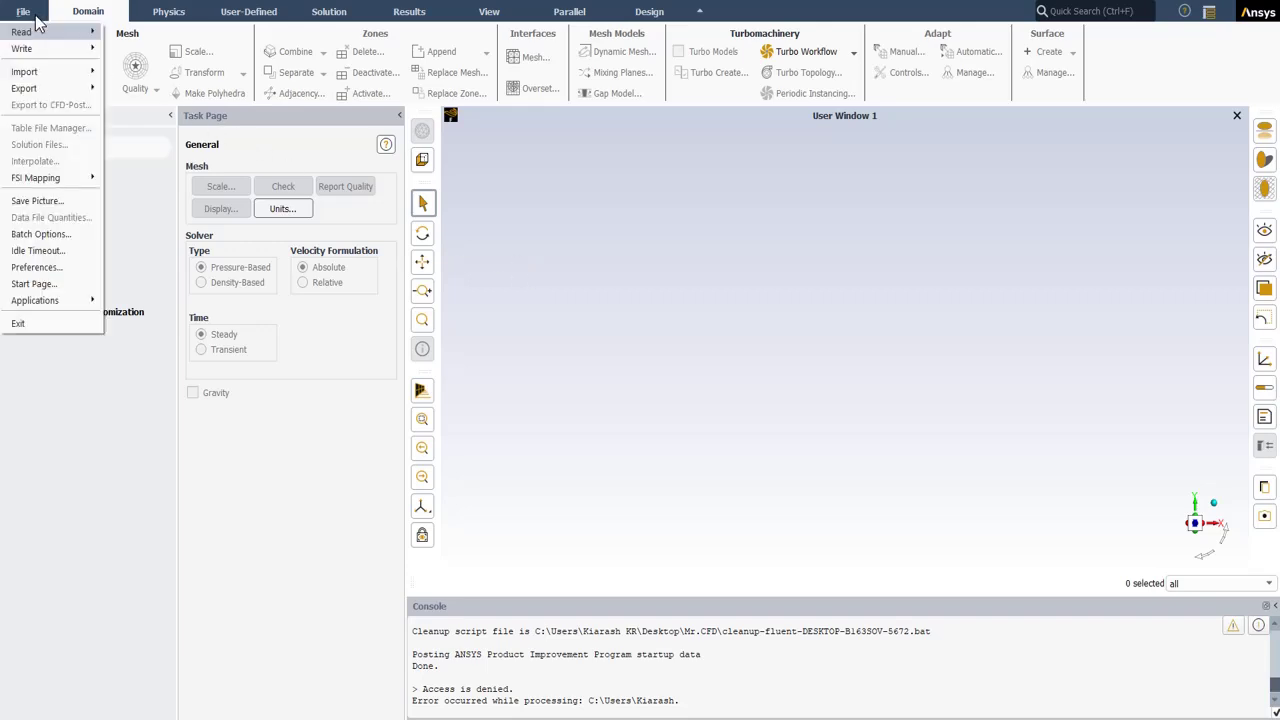
pyautogui.click(149, 43)
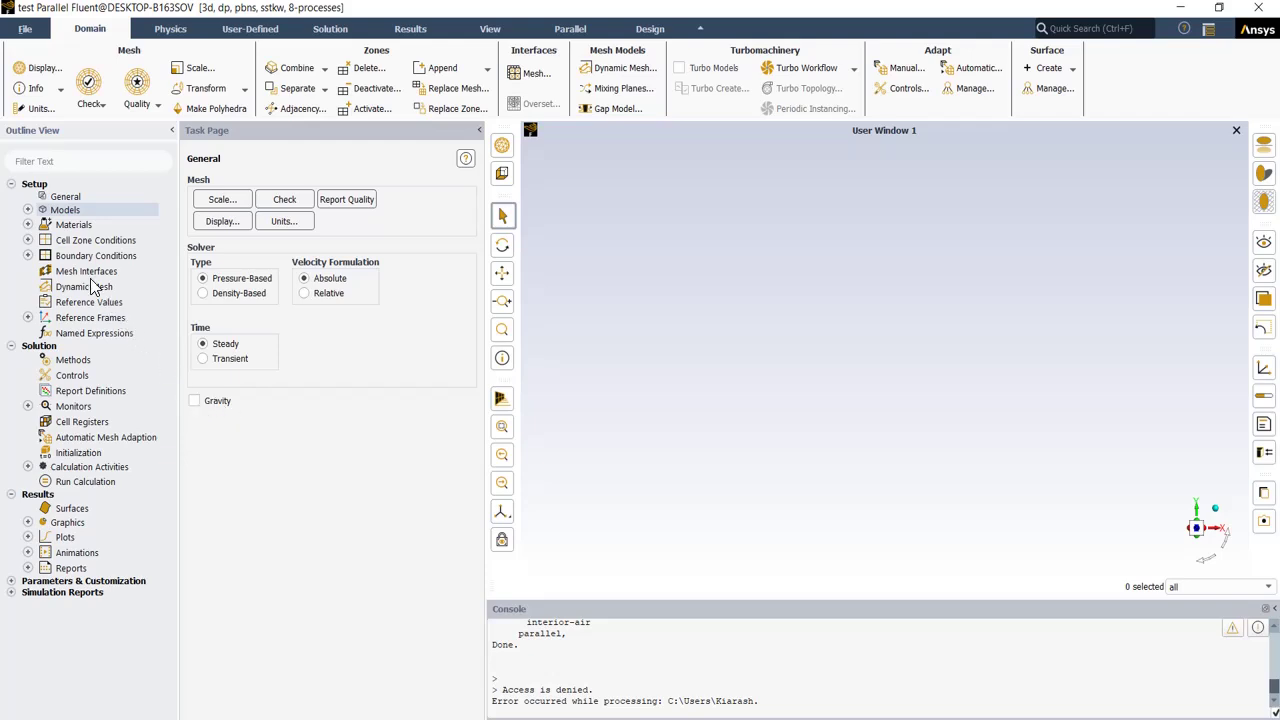
# Step: Accept the Viscous model unchanged as SST k-omega with Production Limiter on
pyautogui.click(28, 209)
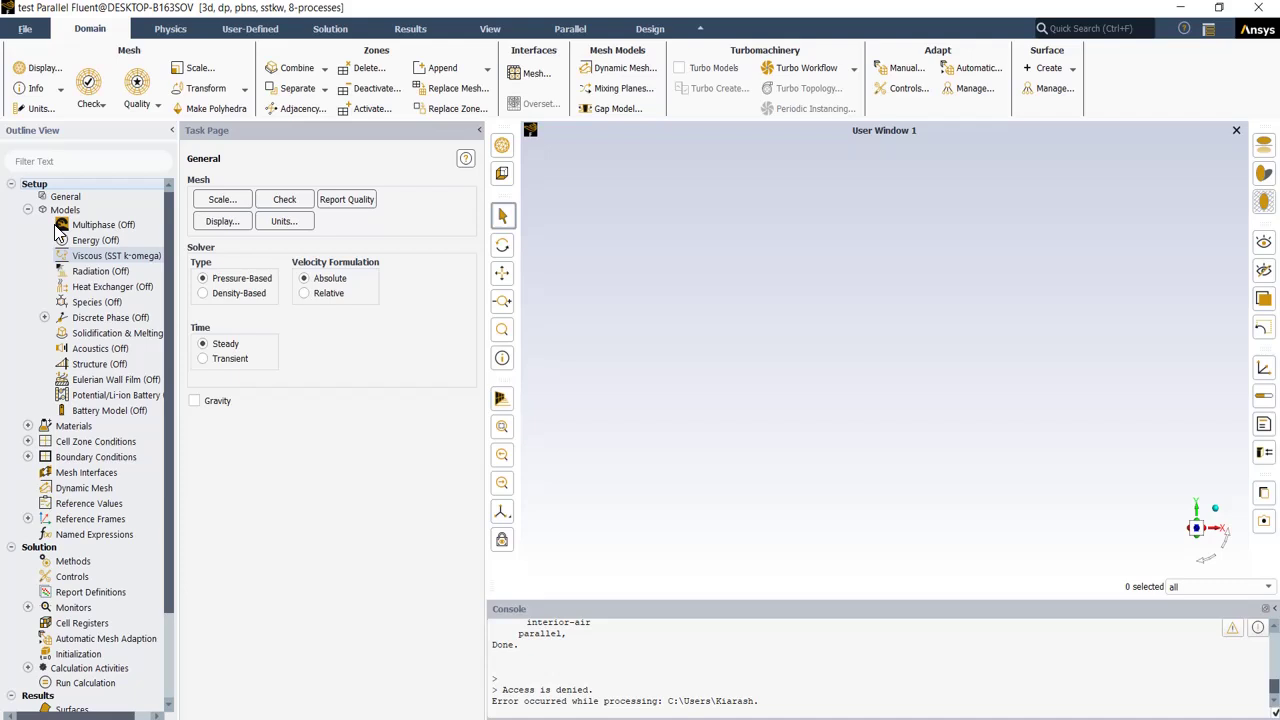
pyautogui.doubleClick(105, 256)
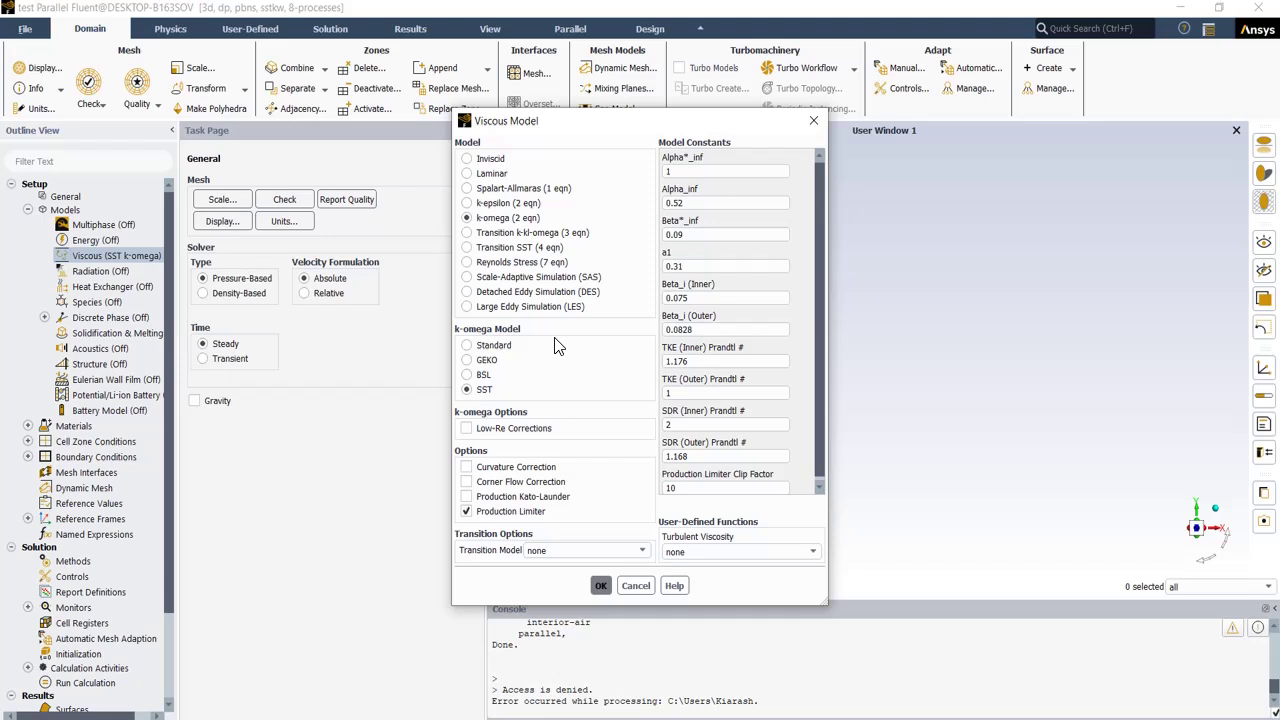
pyautogui.click(600, 586)
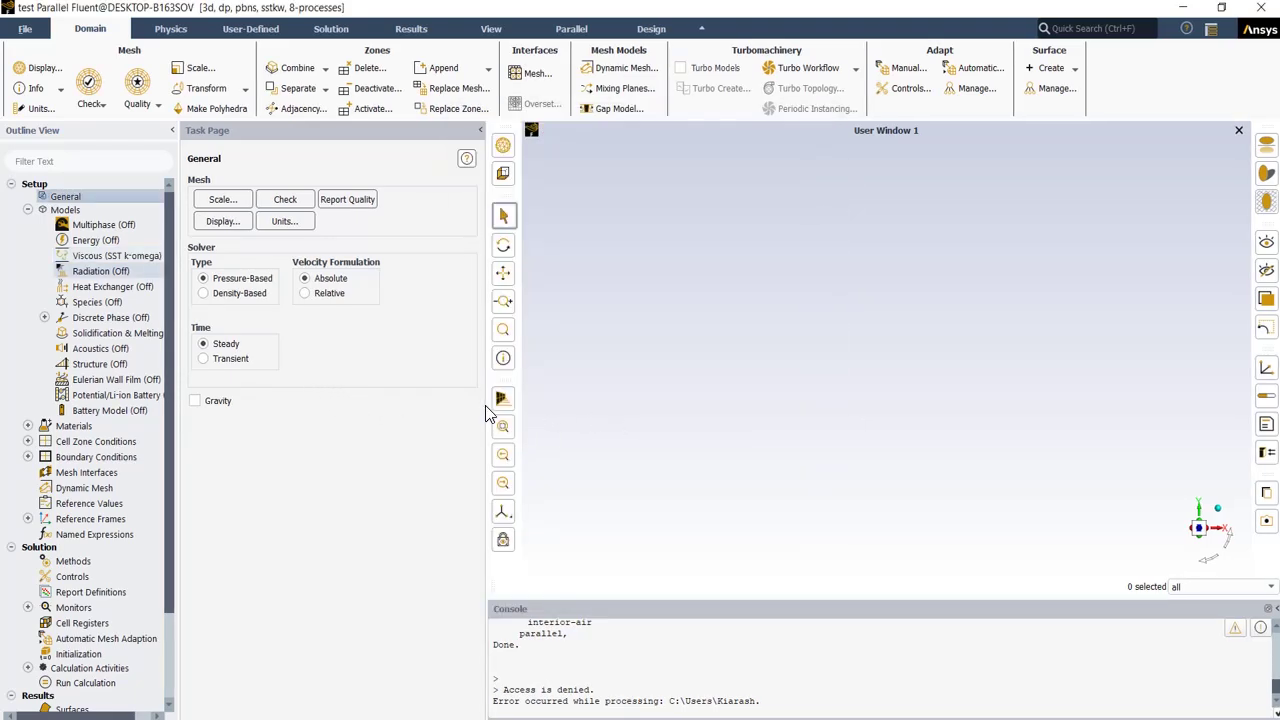
# Step: Compare air's density 1.225 and viscosity 1.7894e-05 with the Fluent database entry, then close both dialogs
pyautogui.click(28, 210)
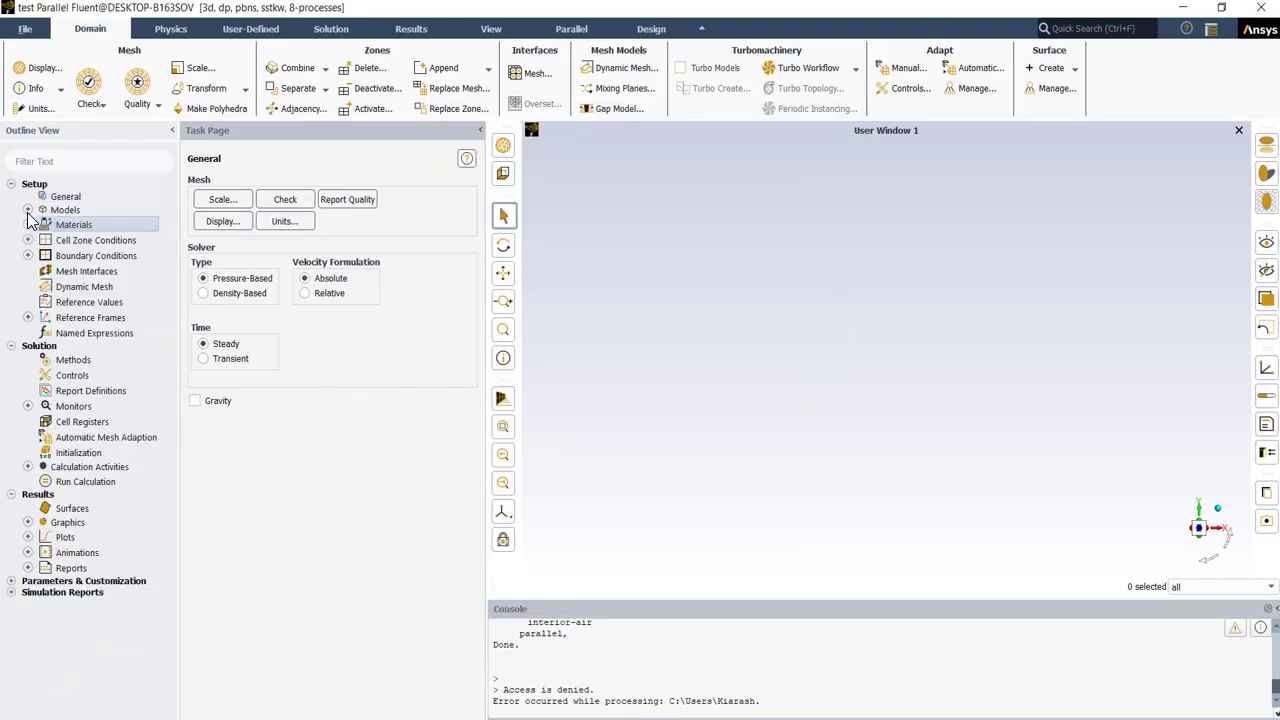
pyautogui.doubleClick(78, 225)
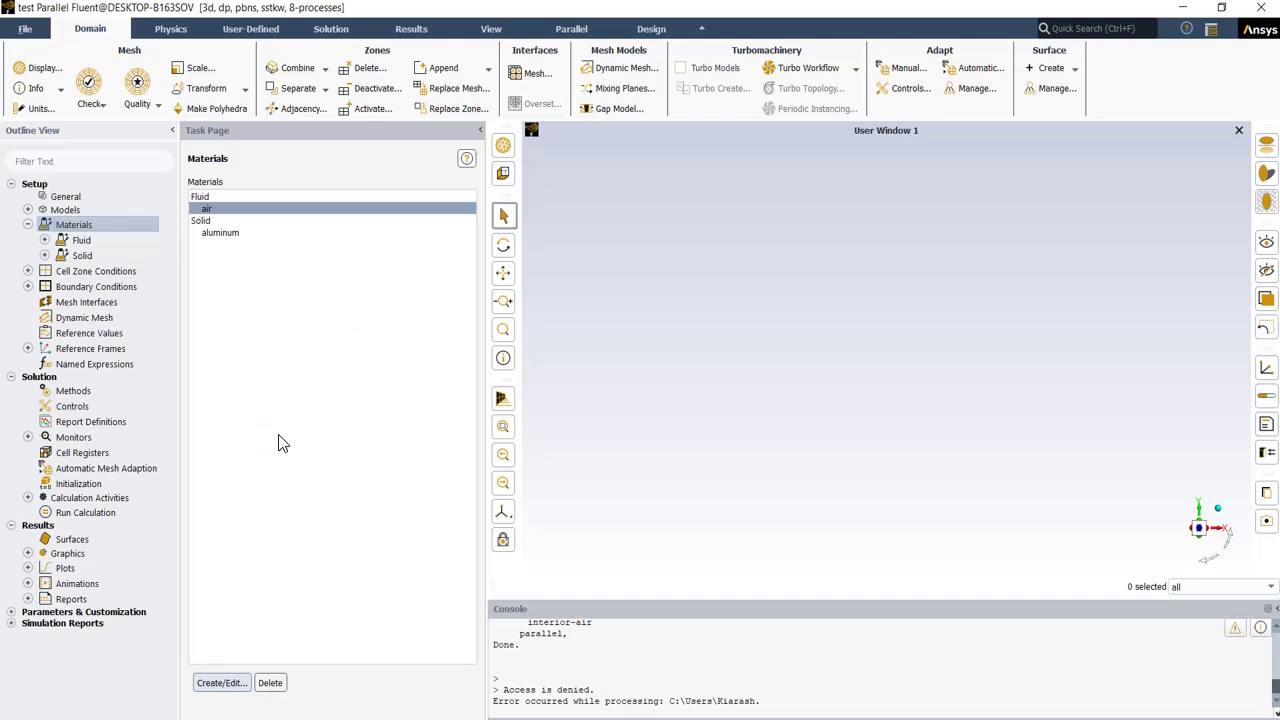
pyautogui.click(222, 685)
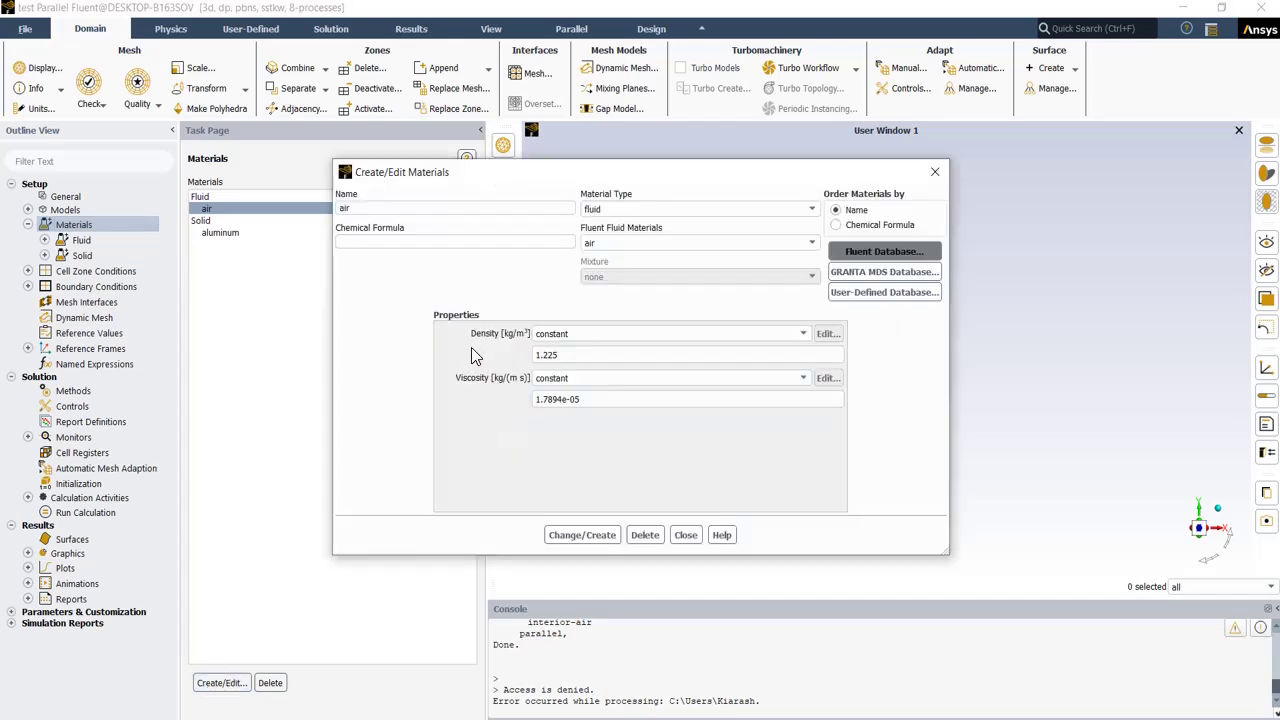
pyautogui.click(864, 254)
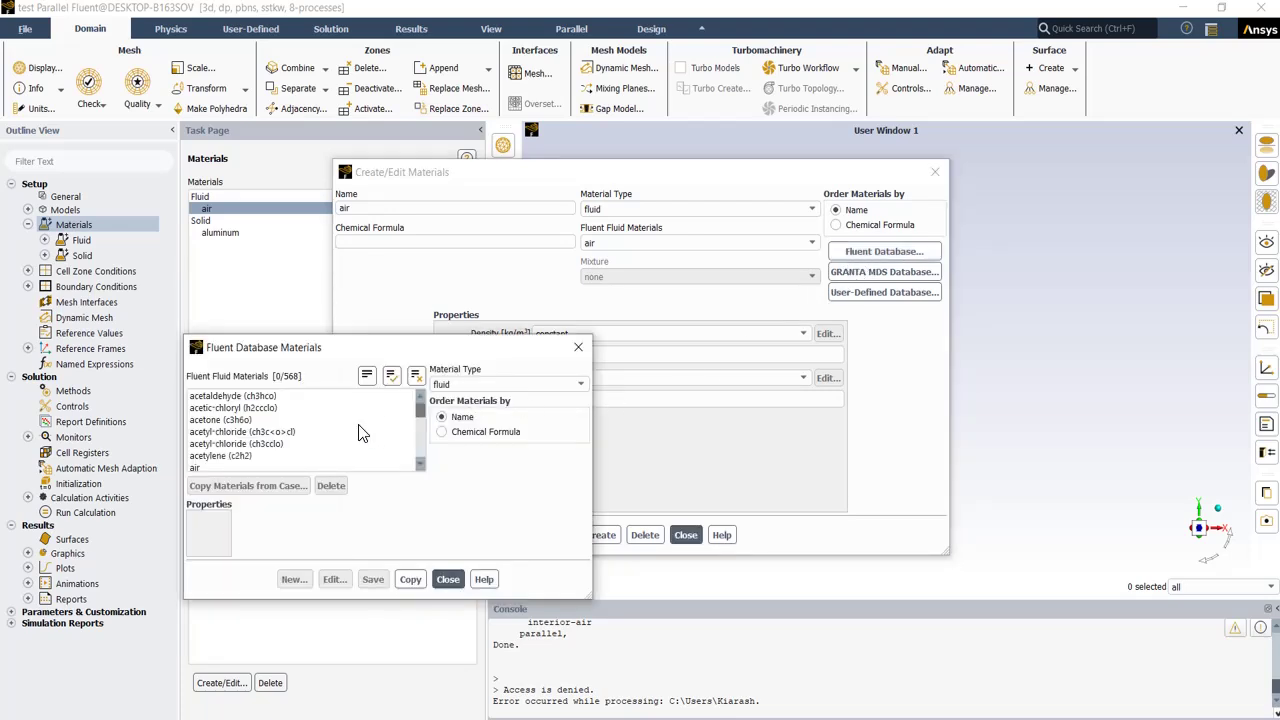
pyautogui.moveTo(423, 410); pyautogui.dragTo(425, 410)
pyautogui.click(233, 468)
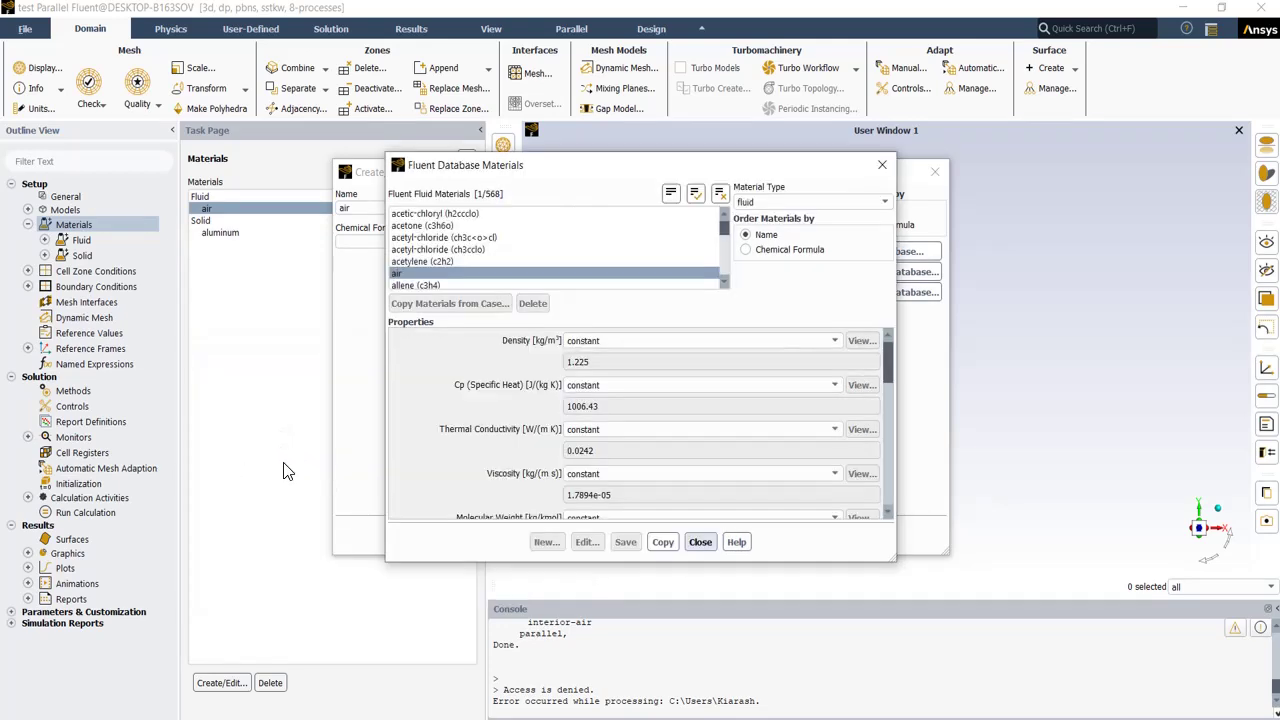
pyautogui.click(700, 541)
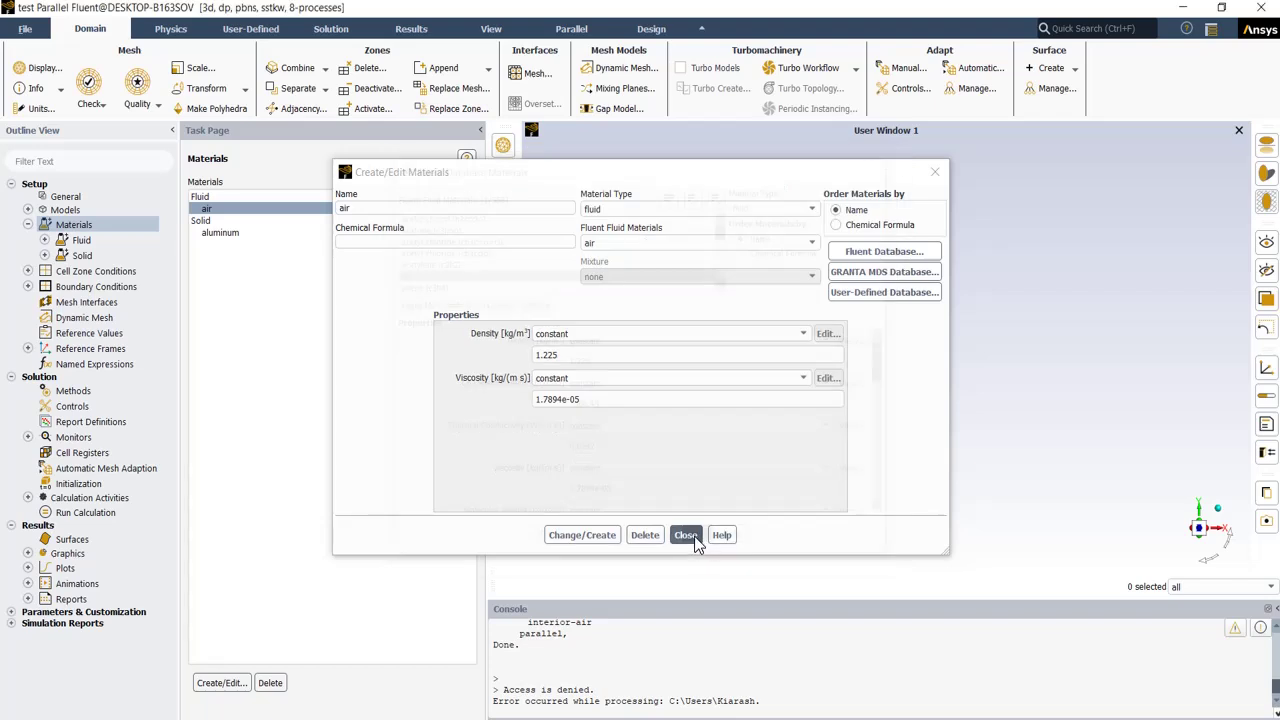
pyautogui.click(686, 536)
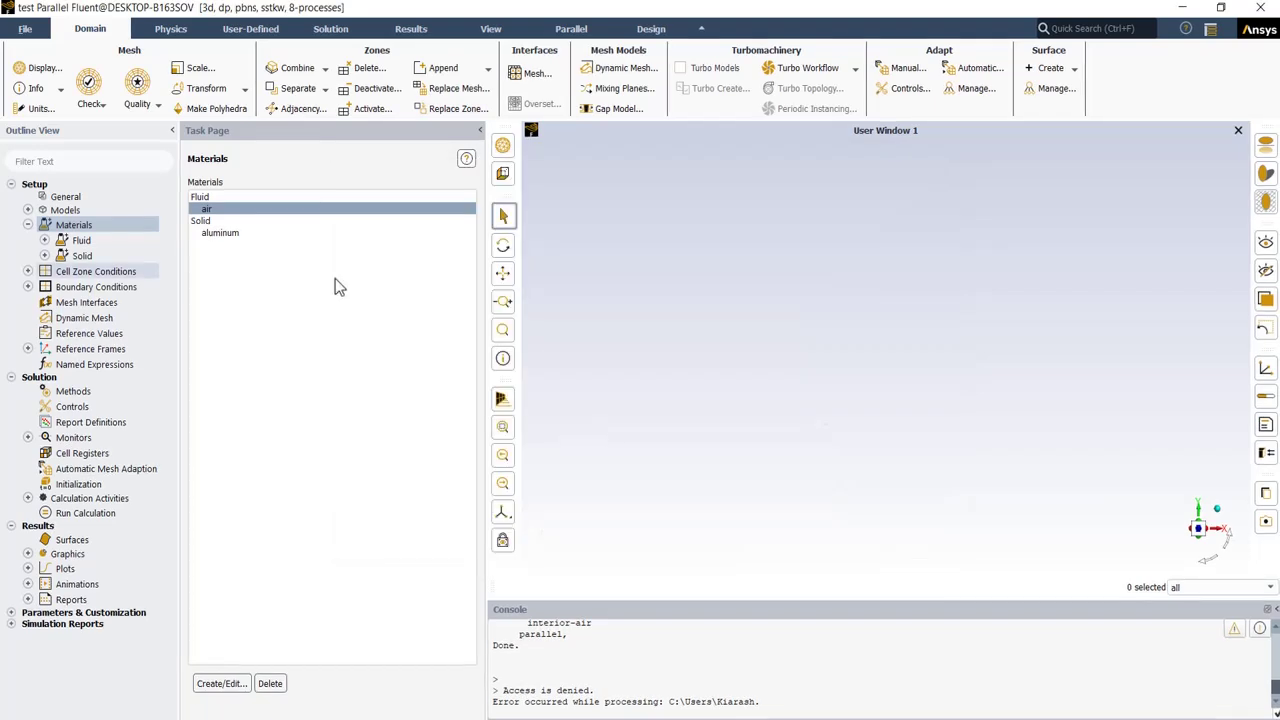
# Step: Inspect the air cell zone's Fluid settings with material air and close them unchanged
pyautogui.click(113, 273)
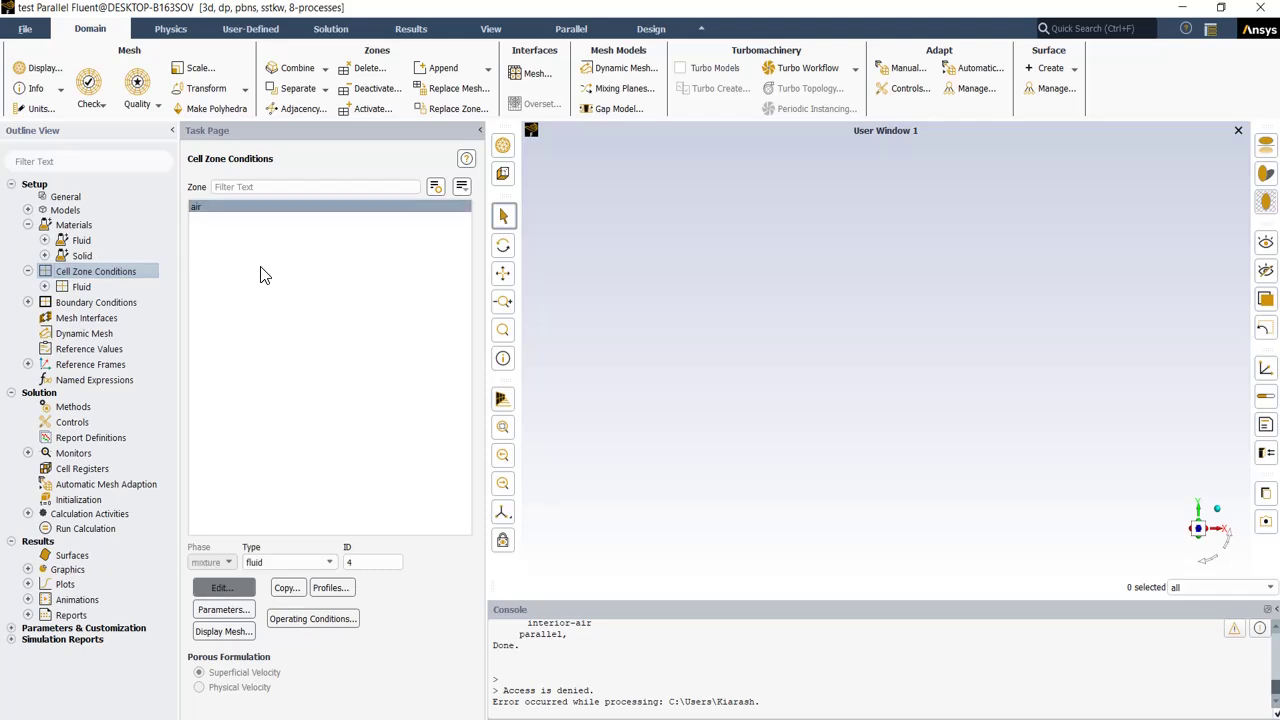
pyautogui.click(222, 587)
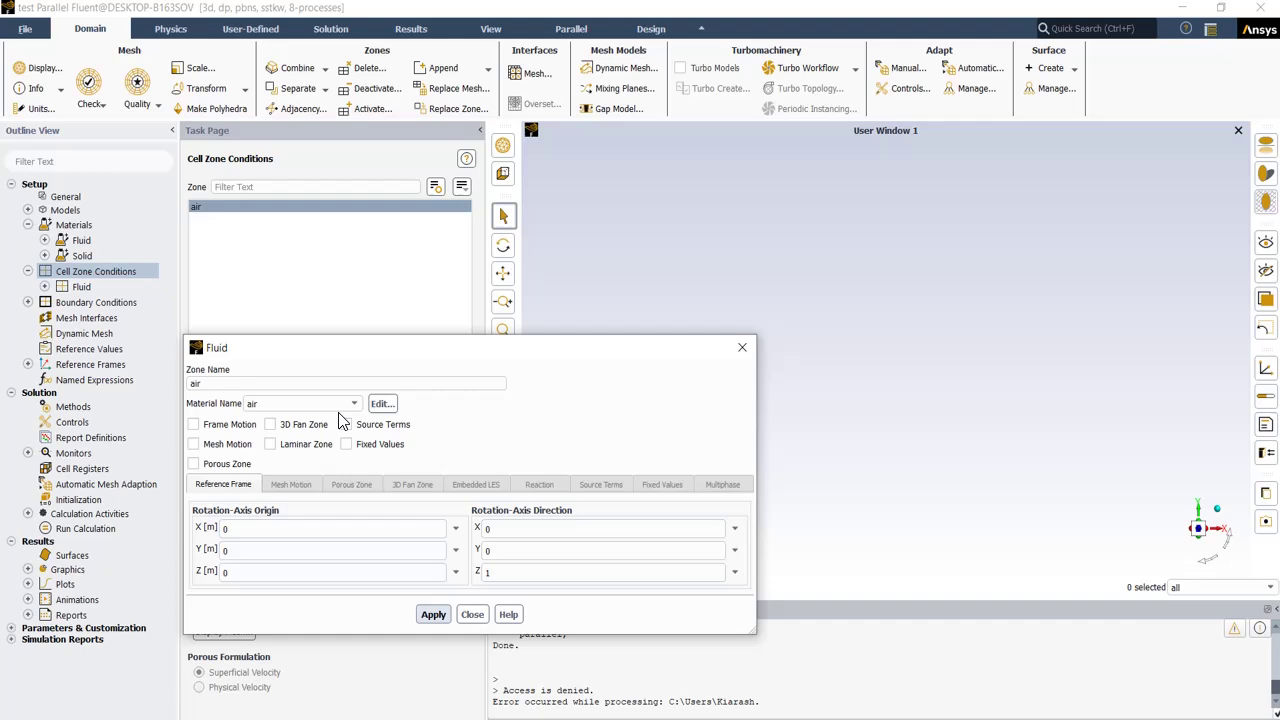
pyautogui.click(472, 614)
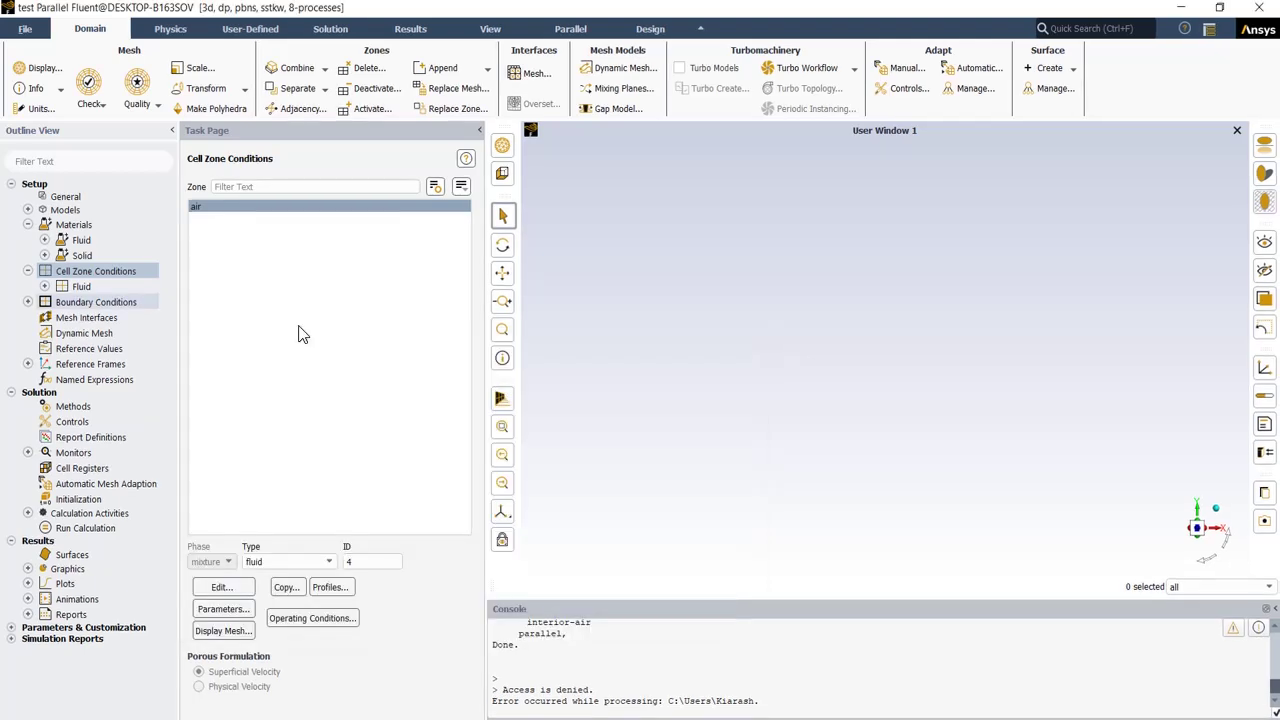
# Step: List the boundary condition zones grouped by zone type
pyautogui.click(123, 303)
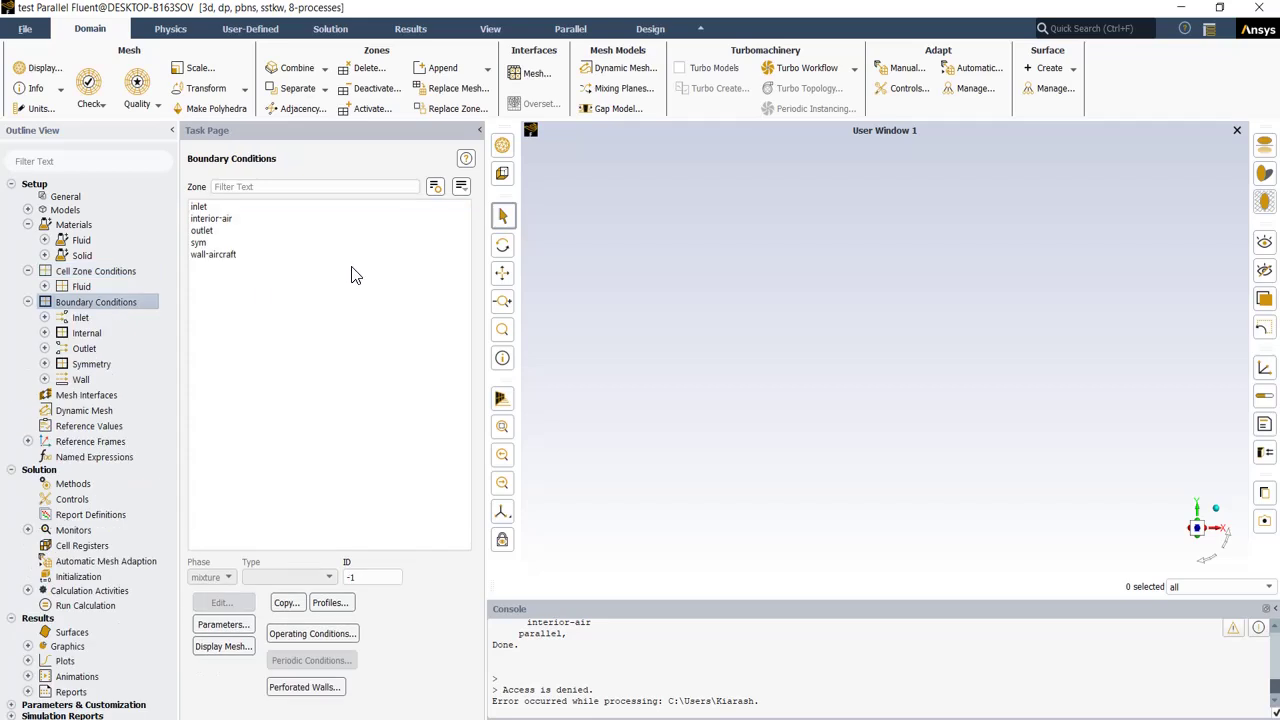
pyautogui.click(460, 188)
pyautogui.click(476, 258)
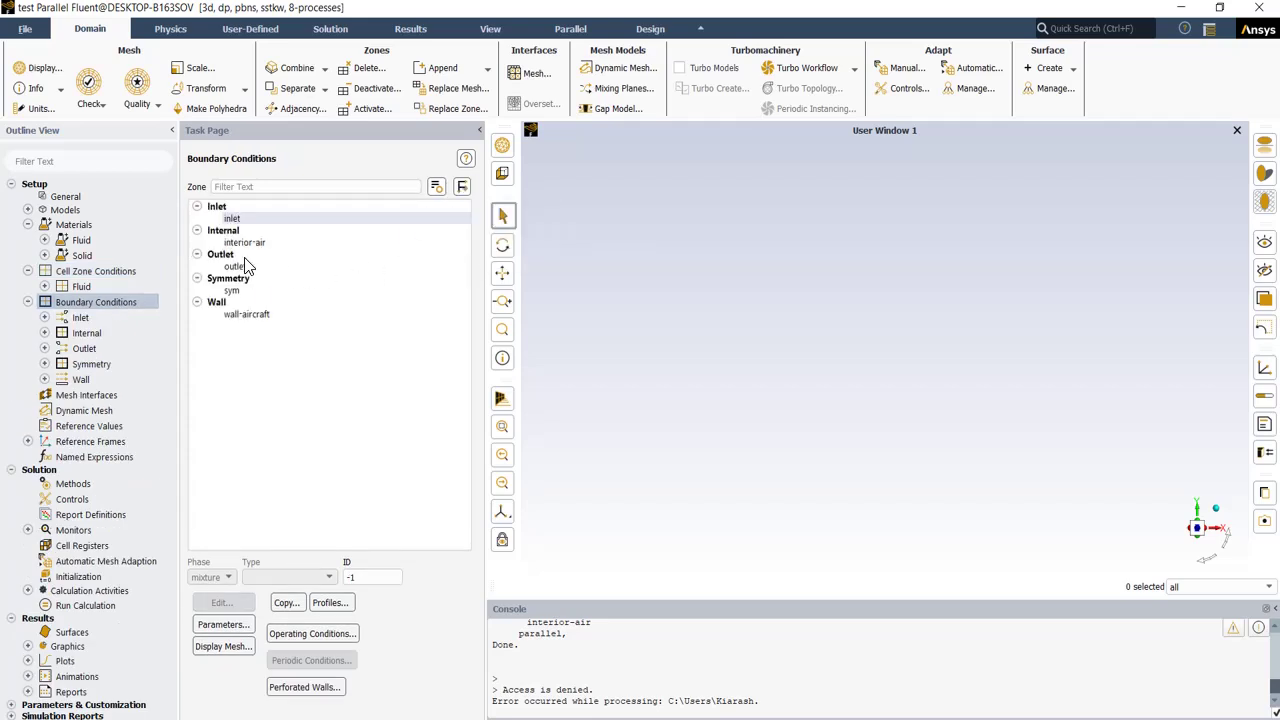
# Step: Set the inlet velocity magnitude to 100 m/s, keeping 5% intensity and viscosity ratio 10
pyautogui.click(233, 220)
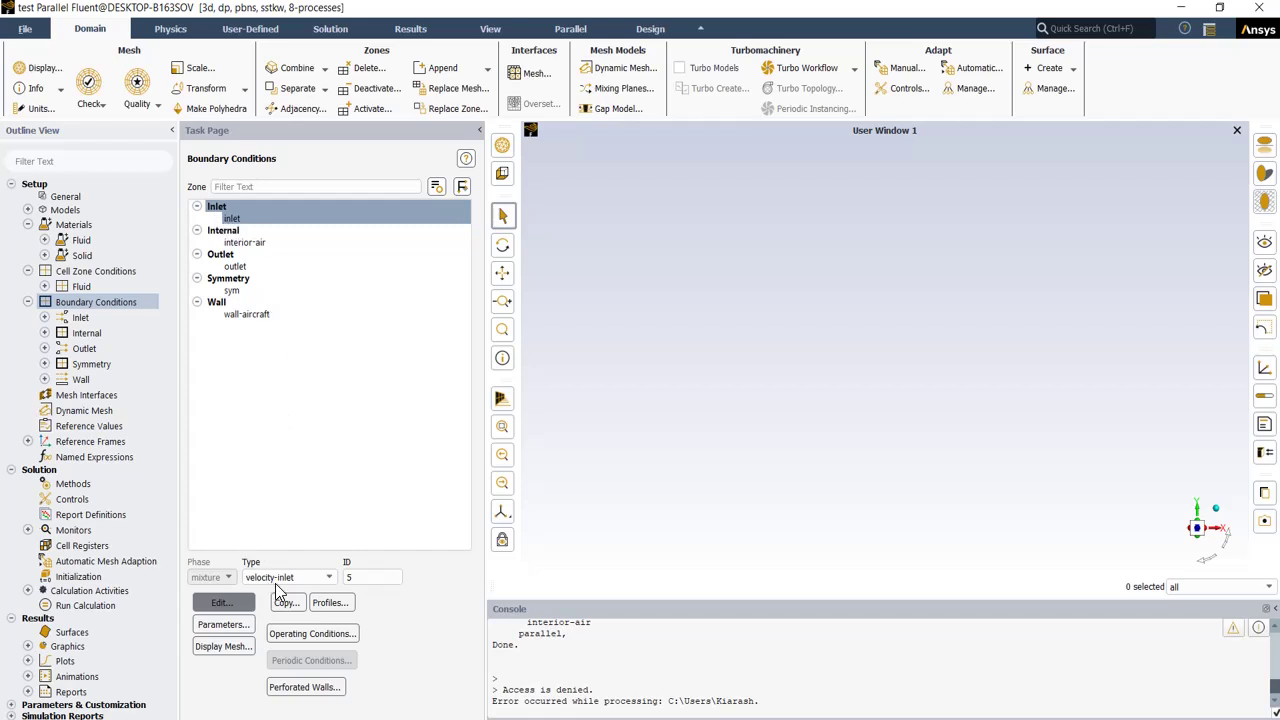
pyautogui.click(222, 602)
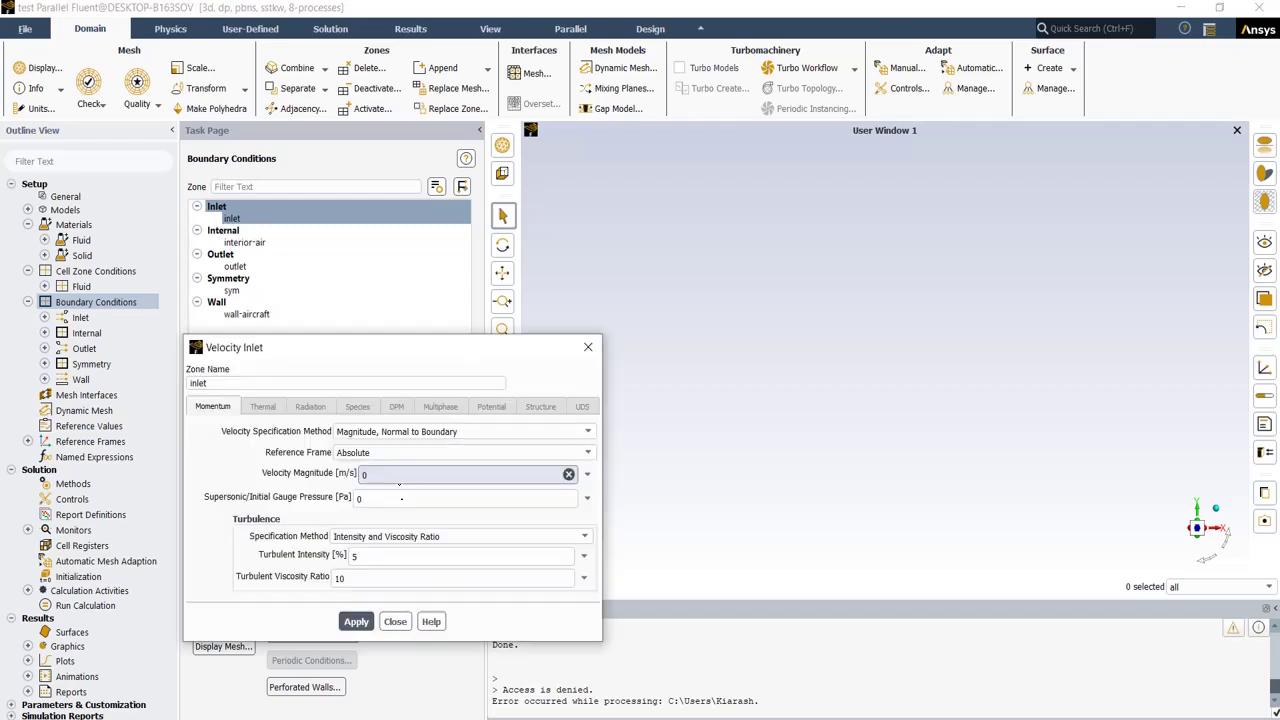
pyautogui.click(392, 477)
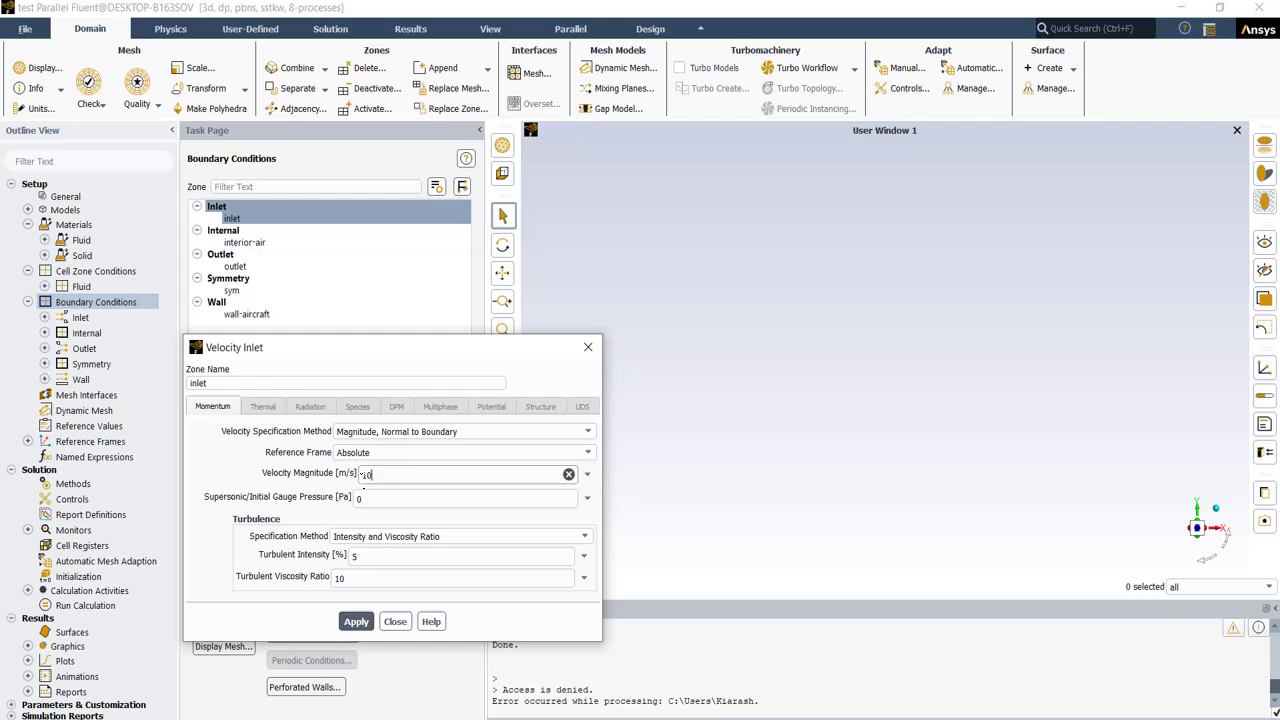
pyautogui.write('100')
pyautogui.click(336, 578)
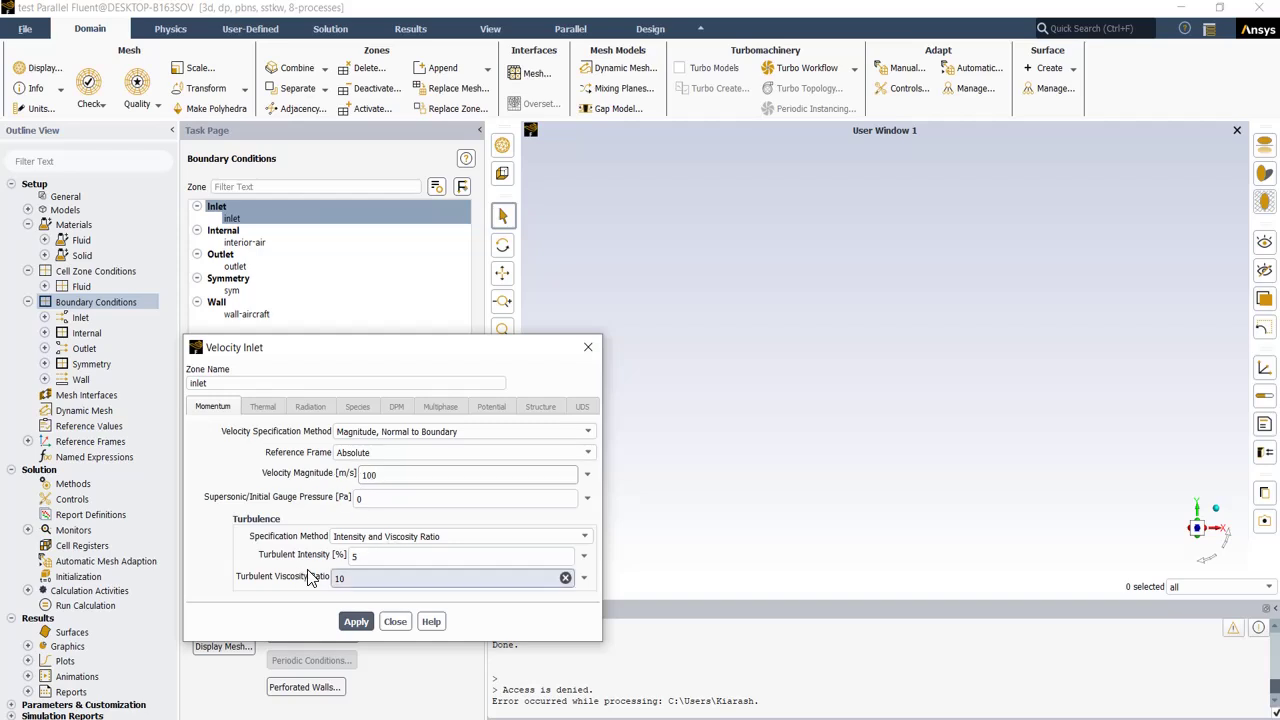
pyautogui.click(392, 557)
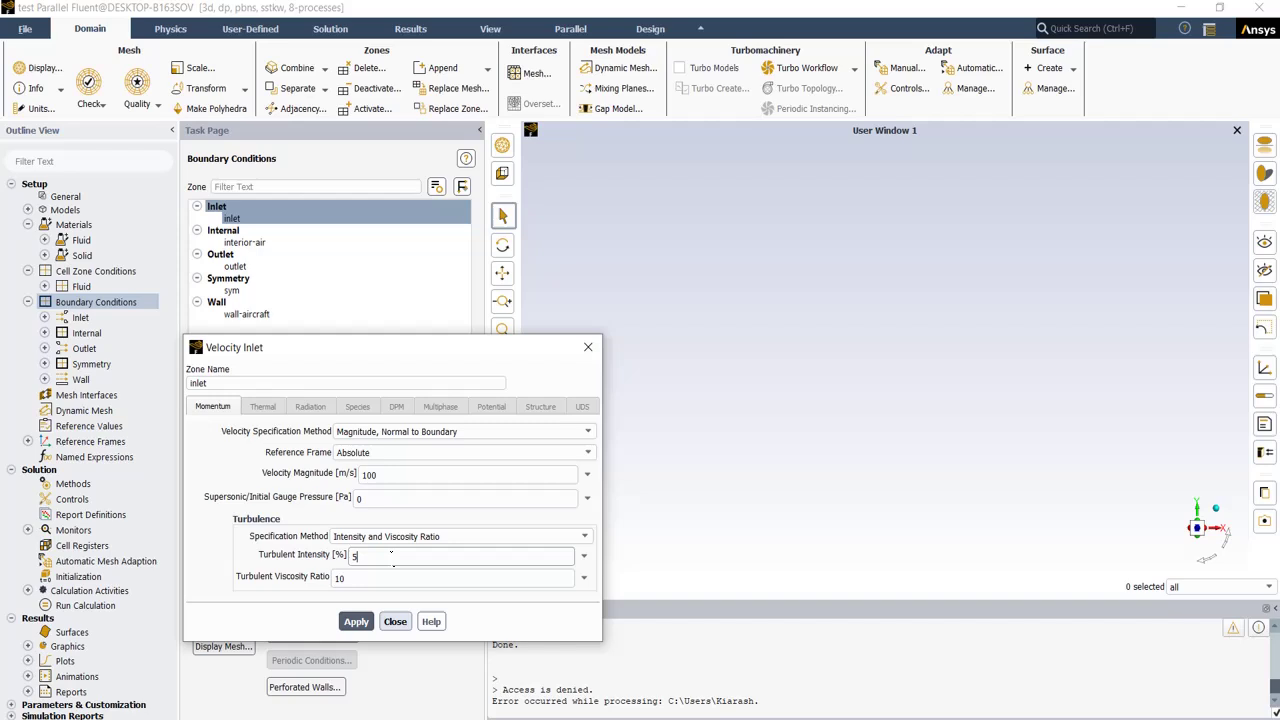
pyautogui.click(370, 622)
pyautogui.click(395, 621)
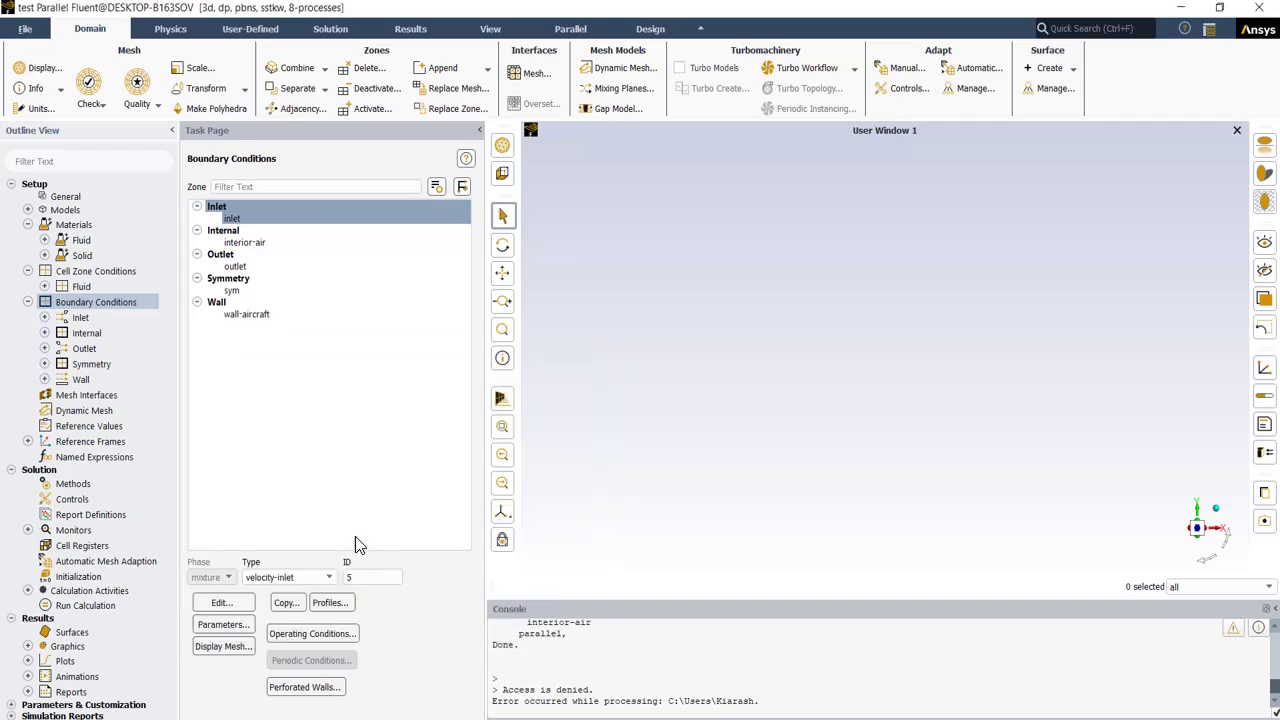
pyautogui.click(238, 266)
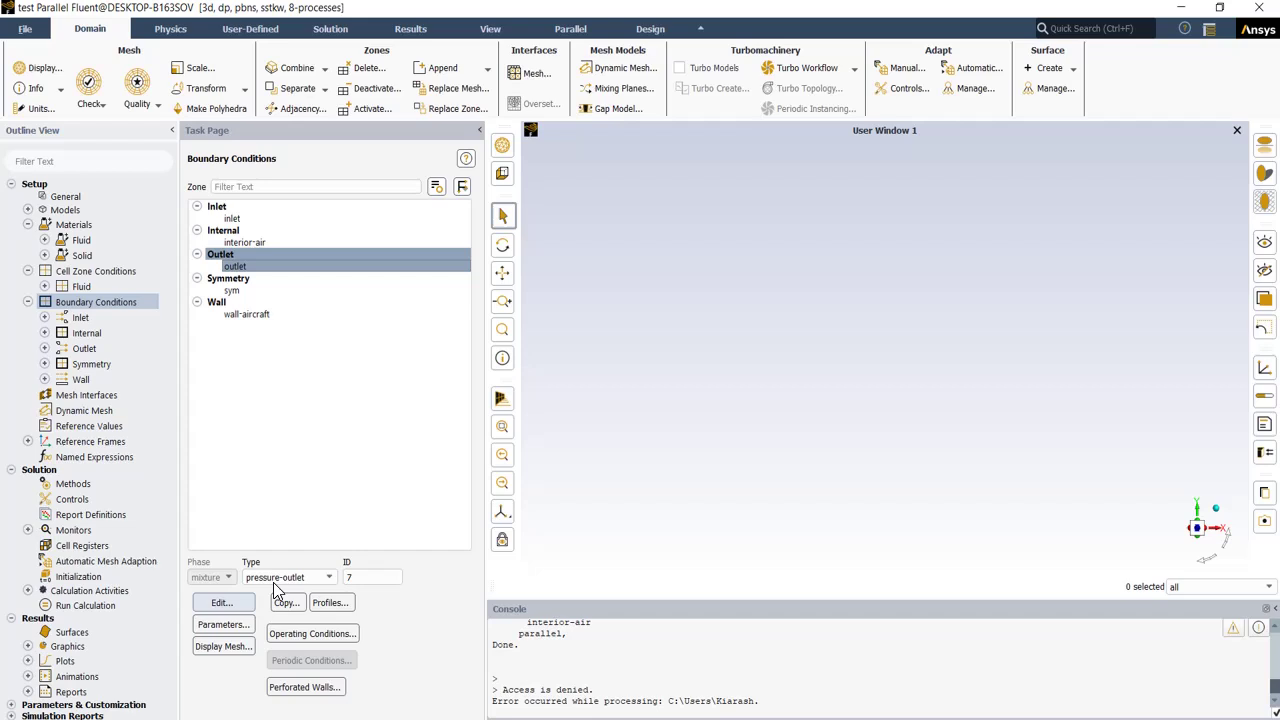
pyautogui.click(221, 602)
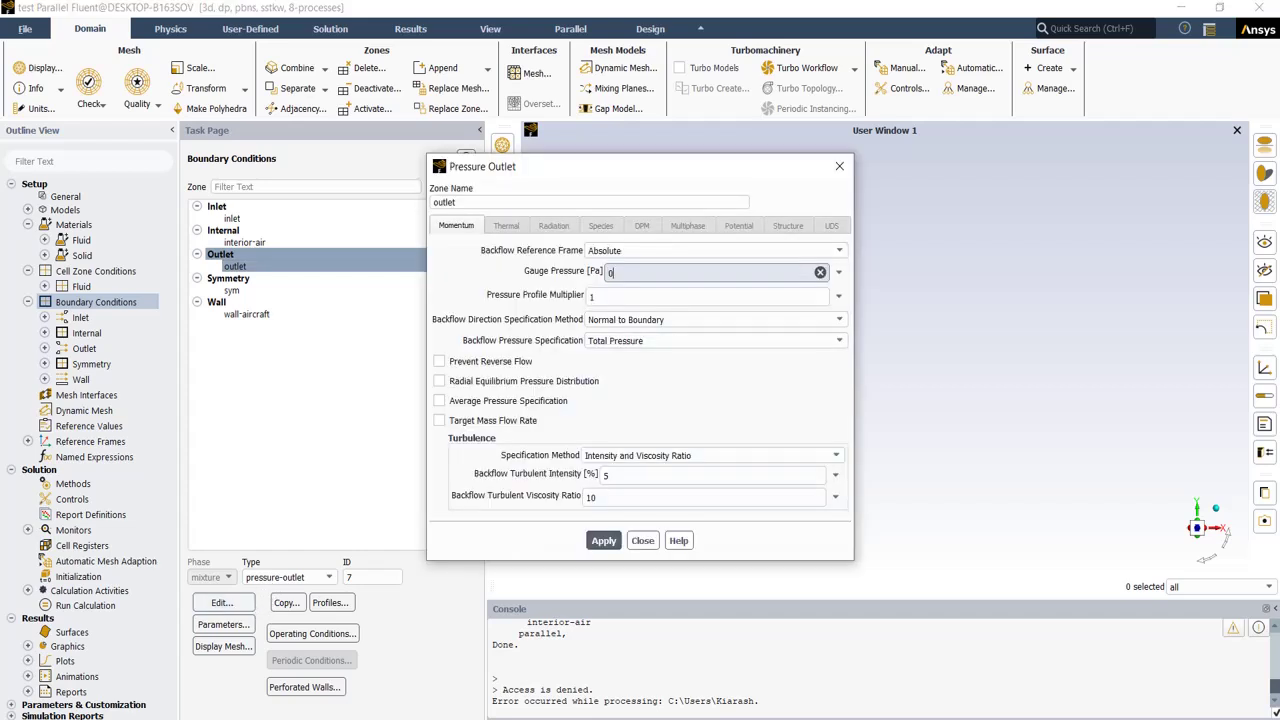
pyautogui.doubleClick(632, 271)
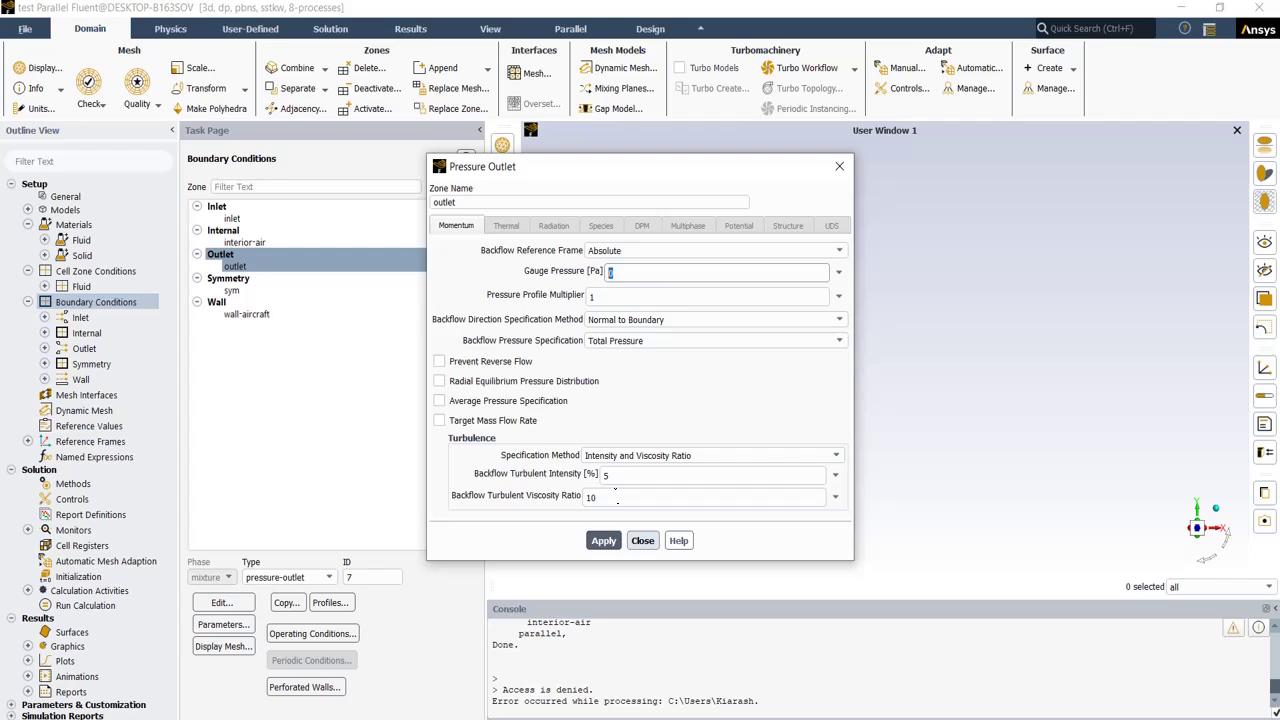
pyautogui.click(642, 540)
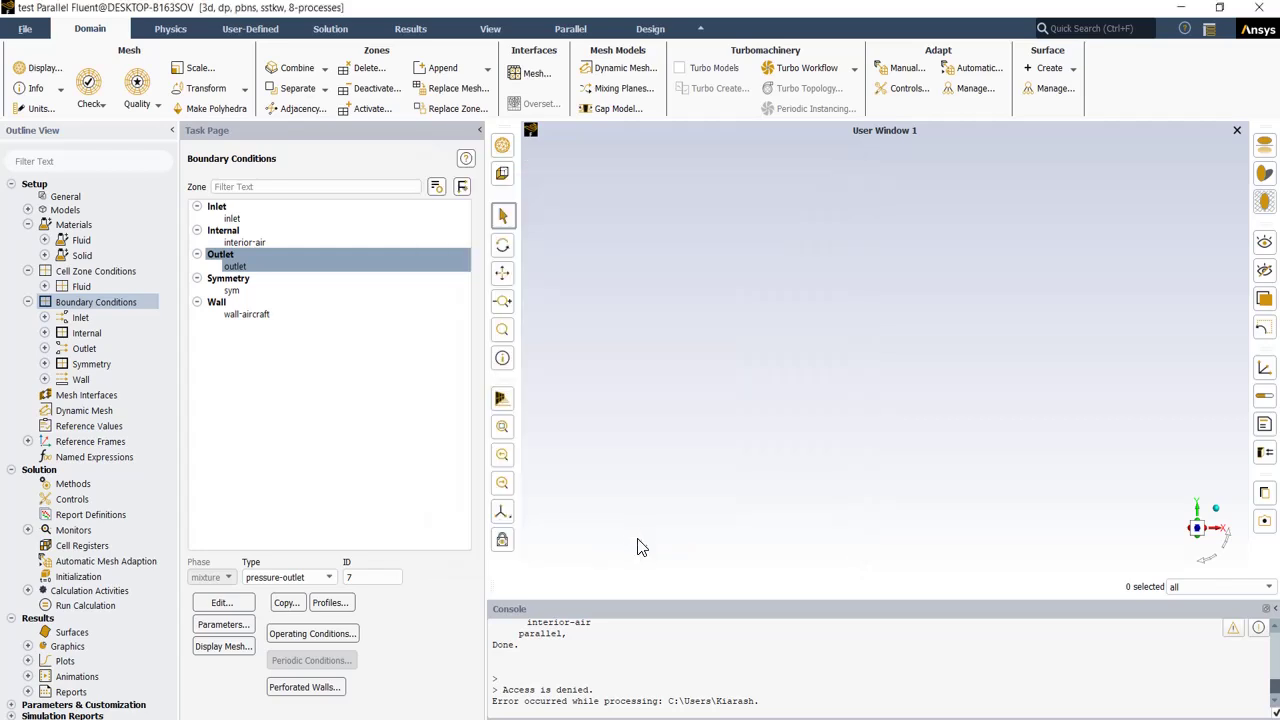
# Step: Open the wall-aircraft boundary condition settings for review
pyautogui.click(240, 316)
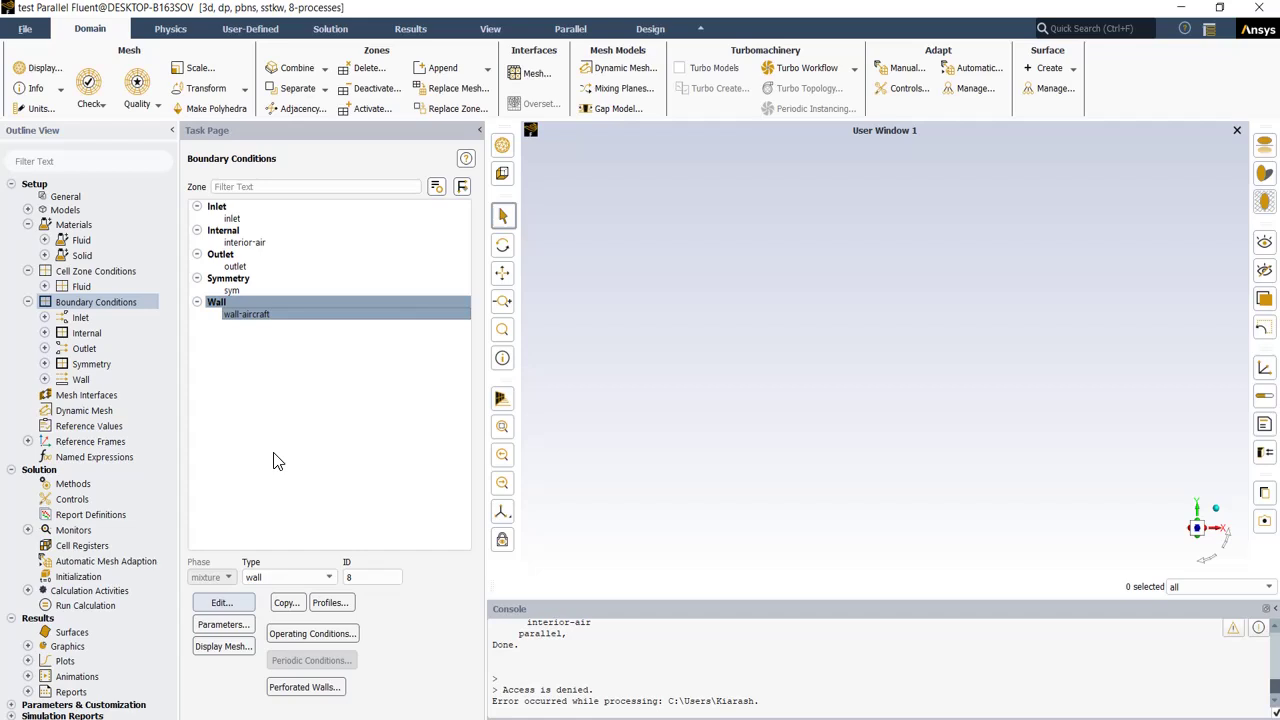
pyautogui.click(222, 602)
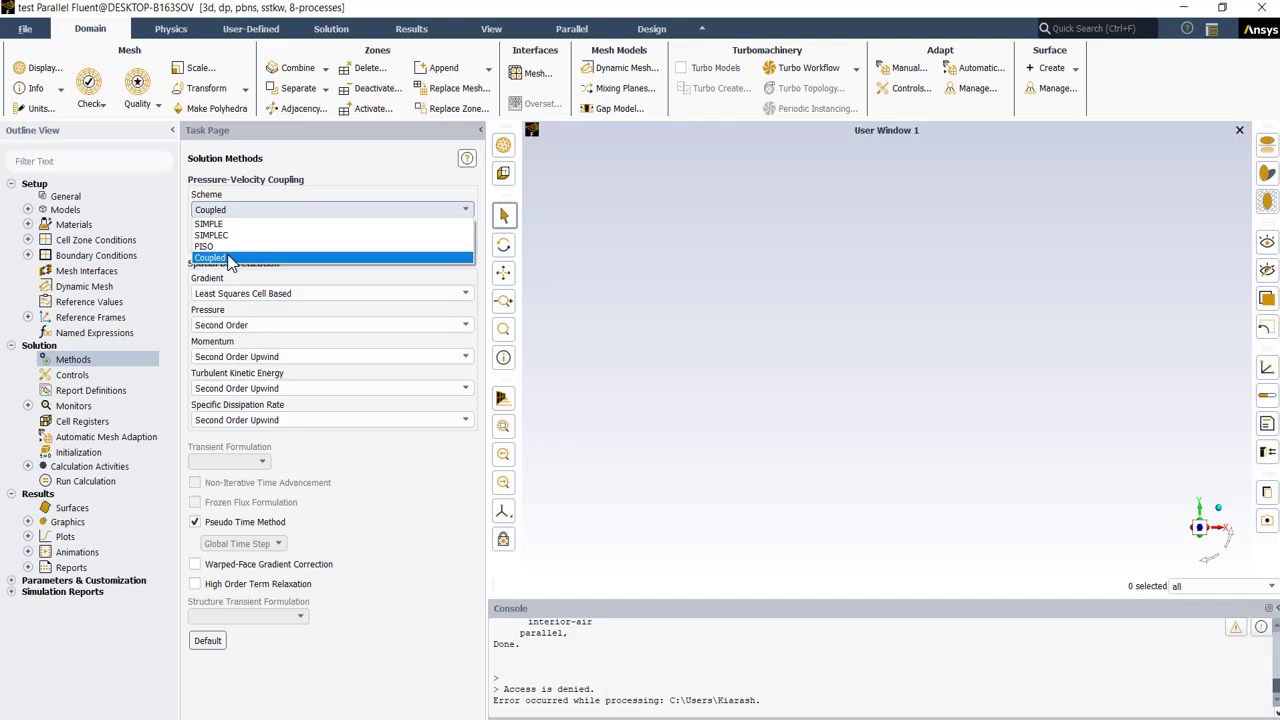
# Step: Keep Coupled as the pressure-velocity coupling scheme
pyautogui.click(230, 259)
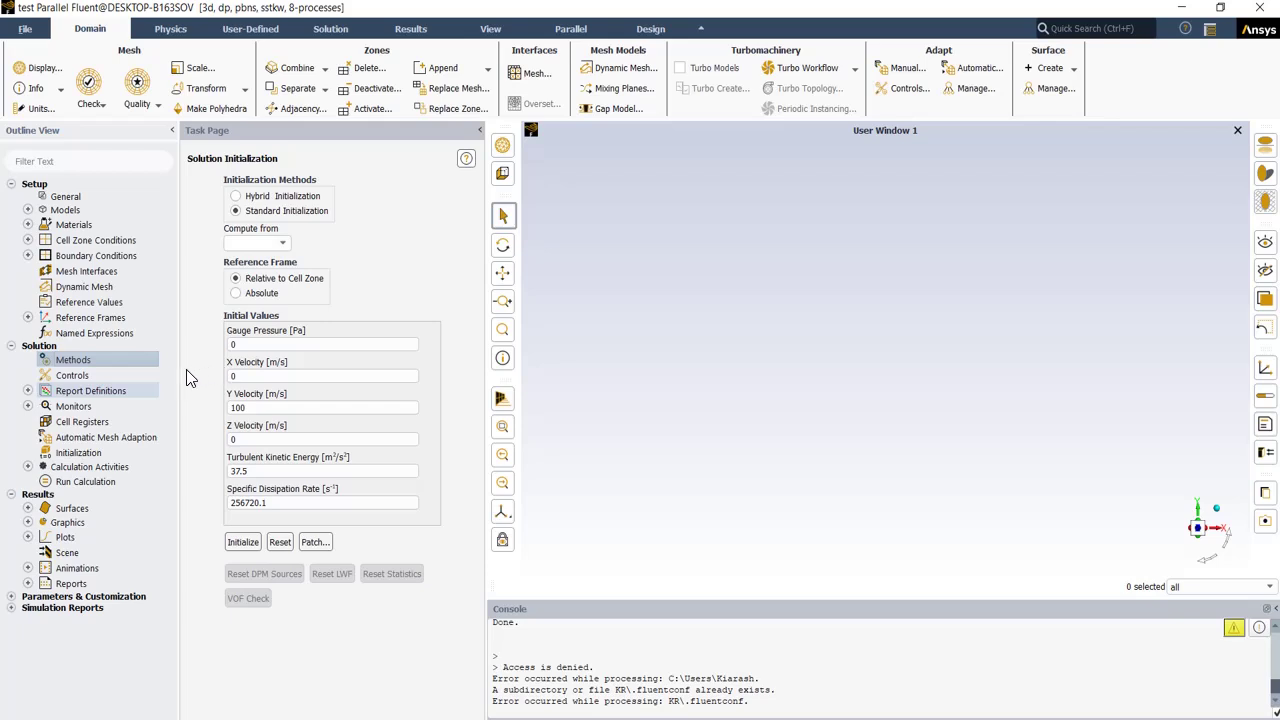
# Step: Create drag report report-def-0 on wall-aircraft with force vector X=0, Y=1, Z=0
pyautogui.rightClick(90, 390)
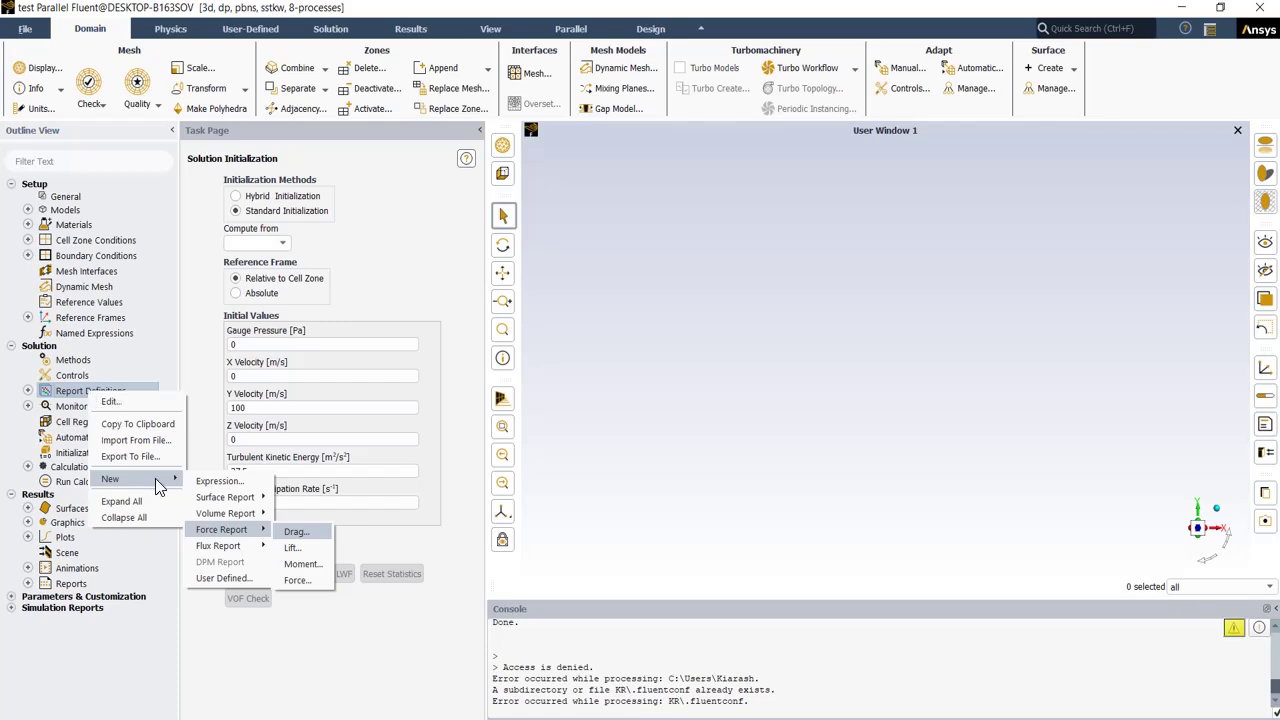
pyautogui.click(295, 531)
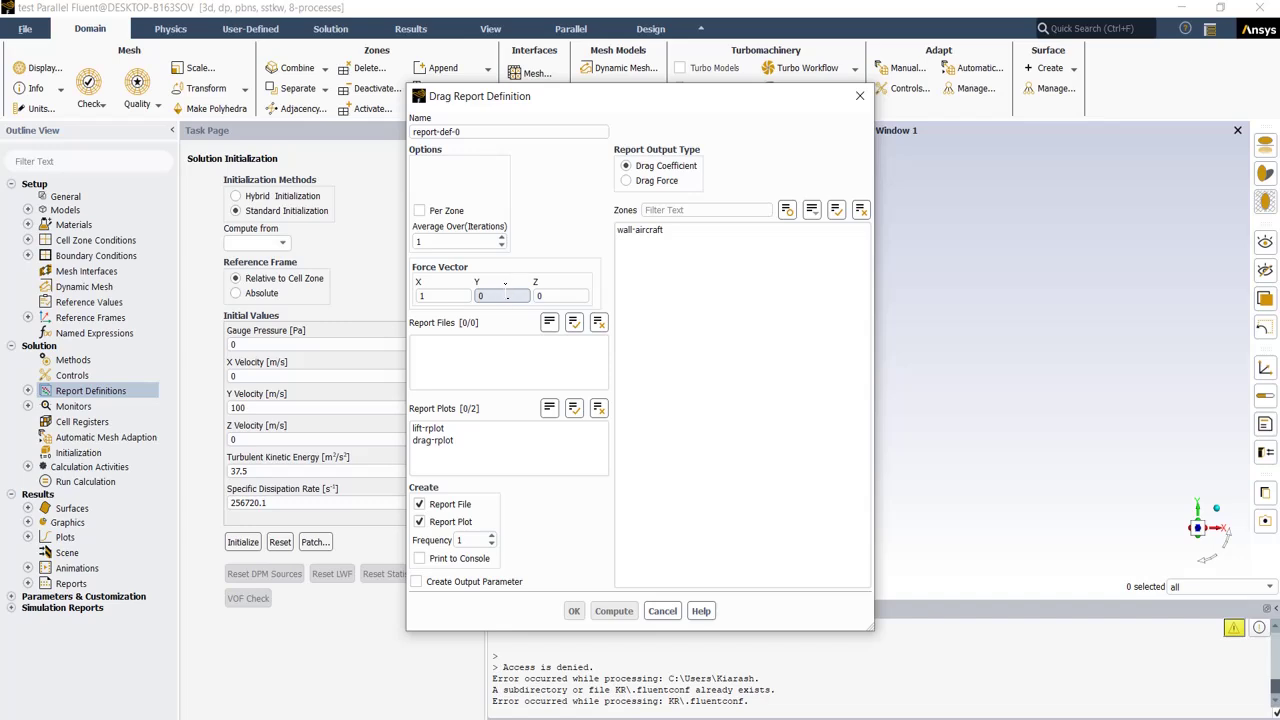
pyautogui.doubleClick(504, 292)
pyautogui.write('1')
pyautogui.doubleClick(422, 296)
pyautogui.write('0')
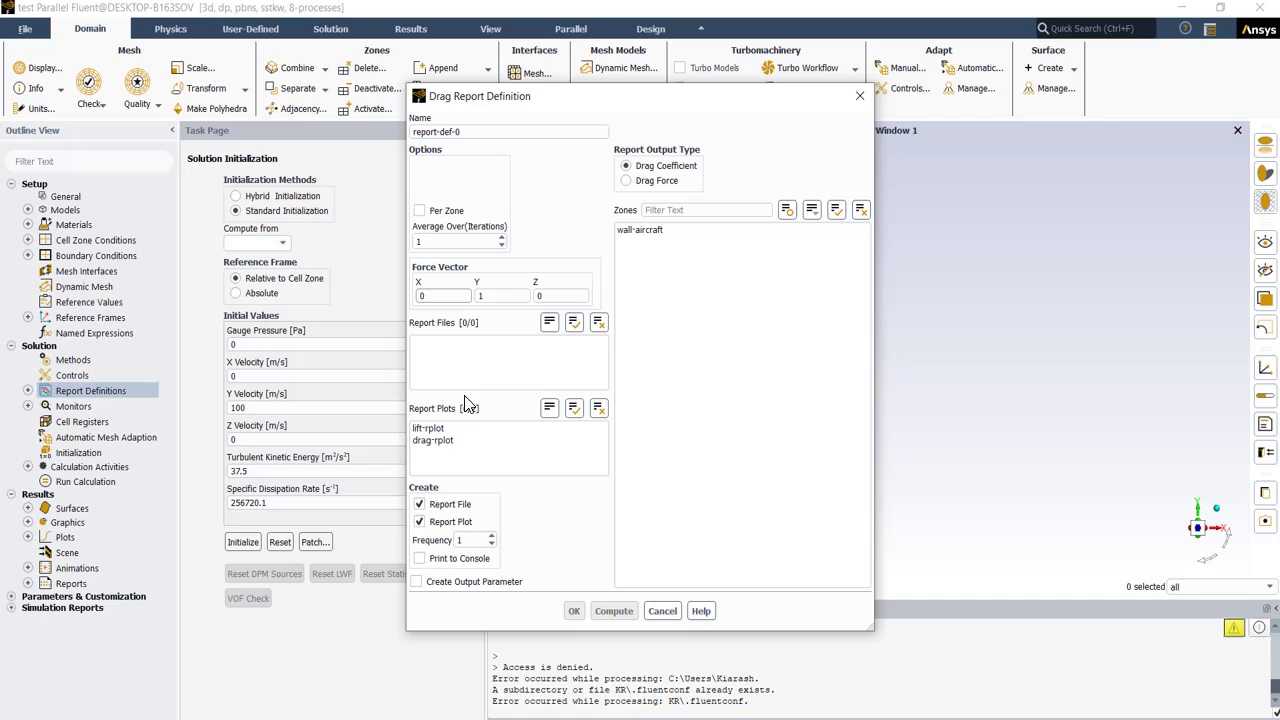
pyautogui.click(660, 231)
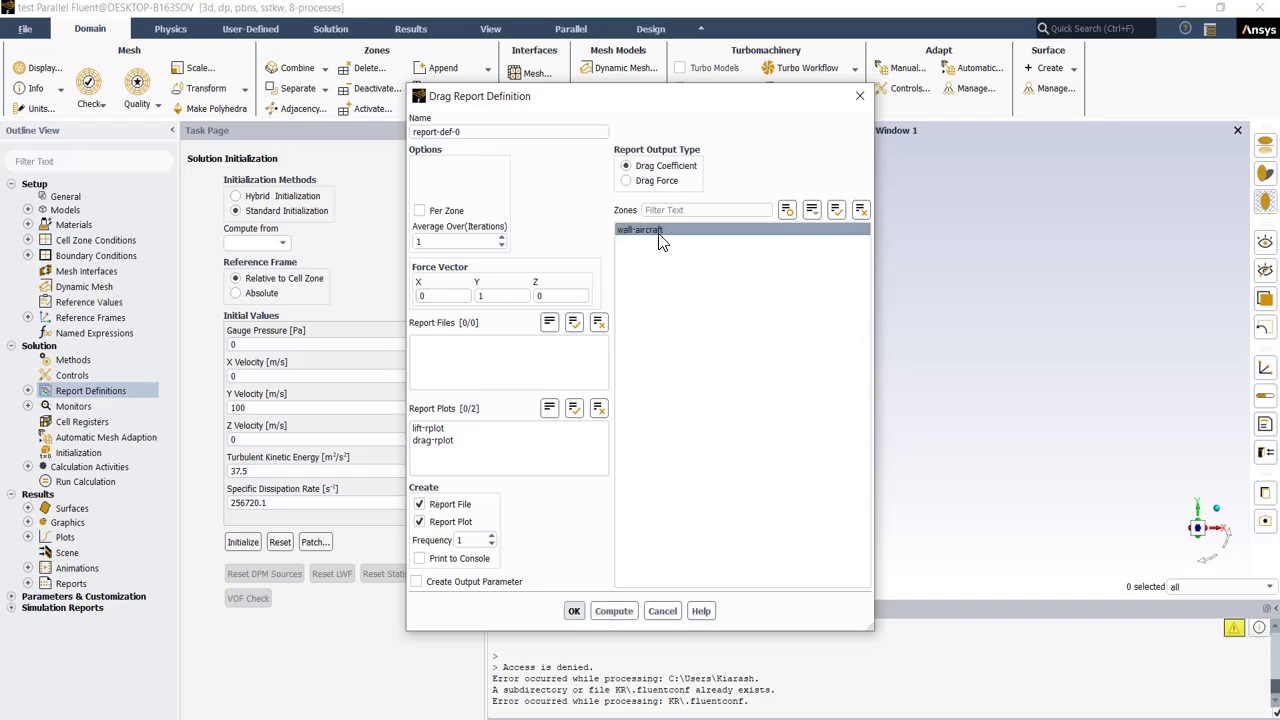
pyautogui.click(576, 610)
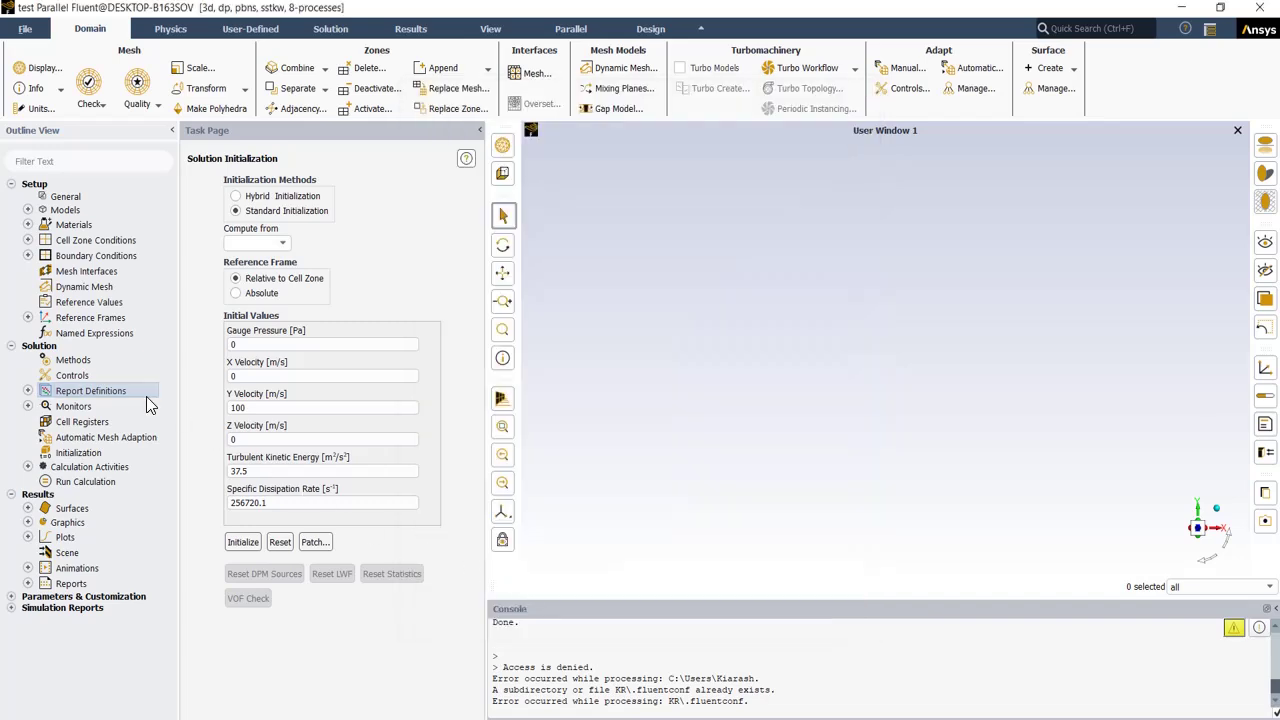
# Step: Define lift report report-def-1 on wall-aircraft with force vector (0, 0, 1)
pyautogui.rightClick(97, 400)
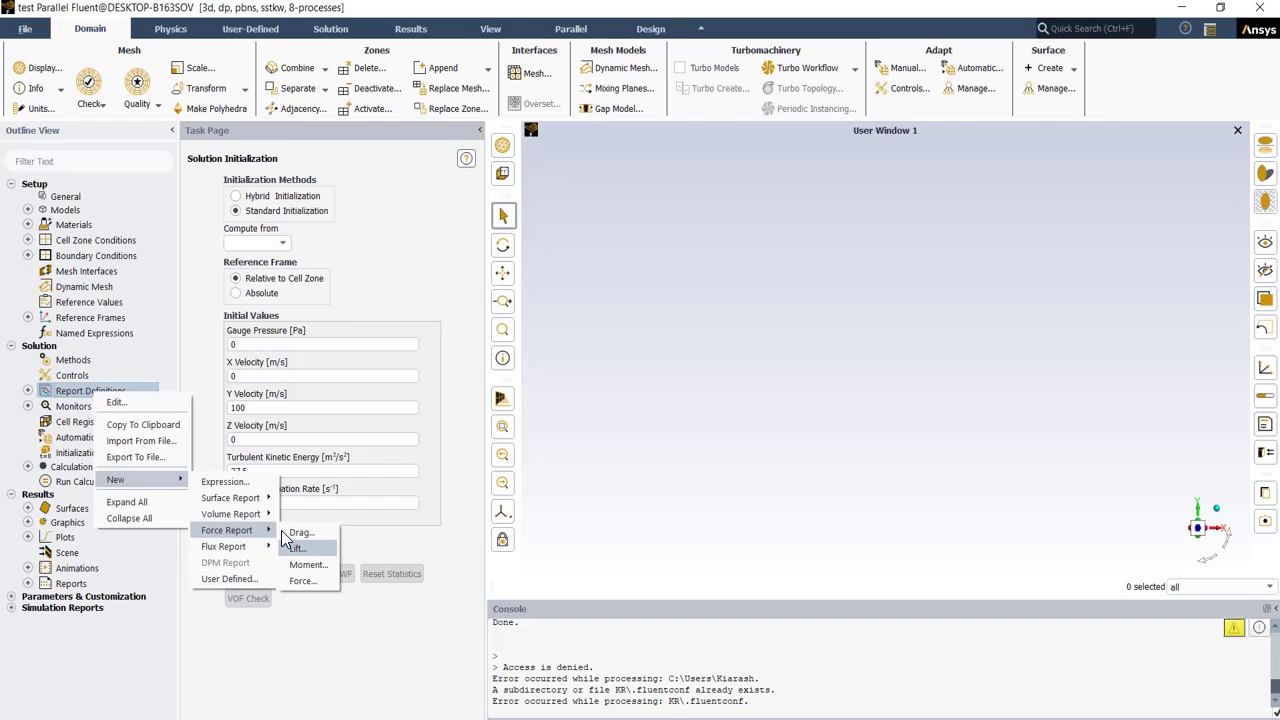
pyautogui.click(301, 548)
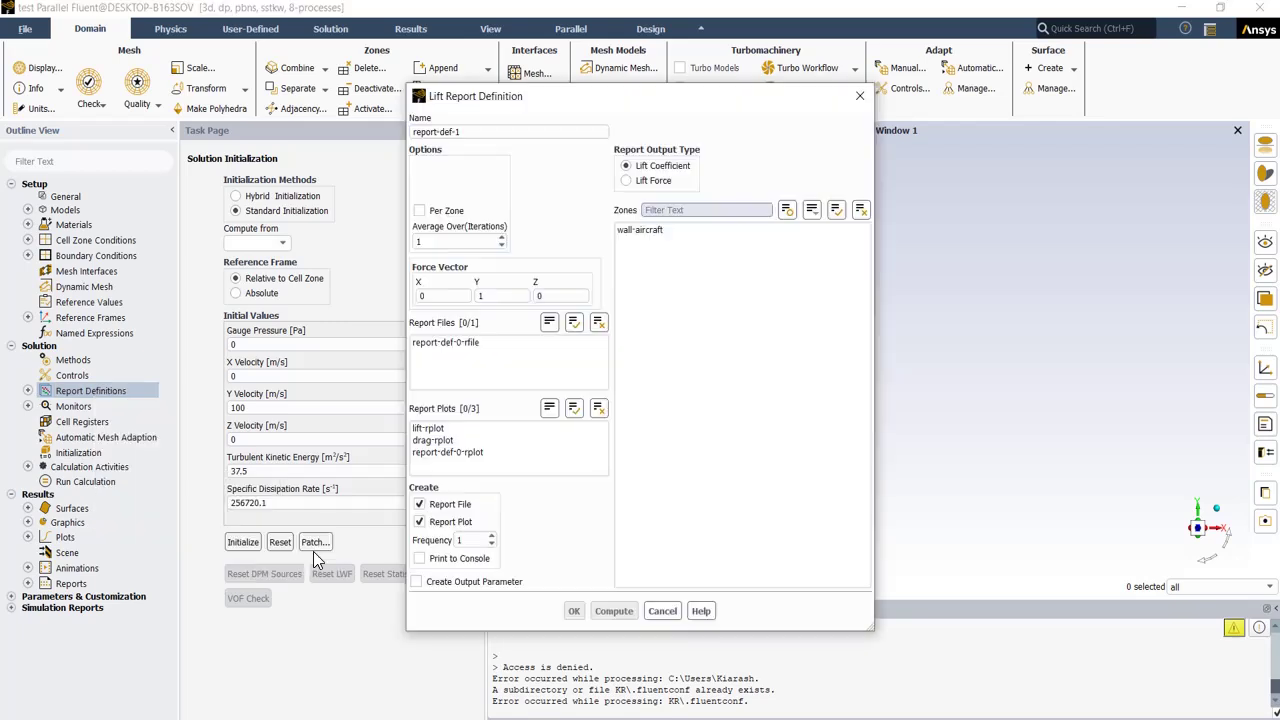
pyautogui.click(657, 232)
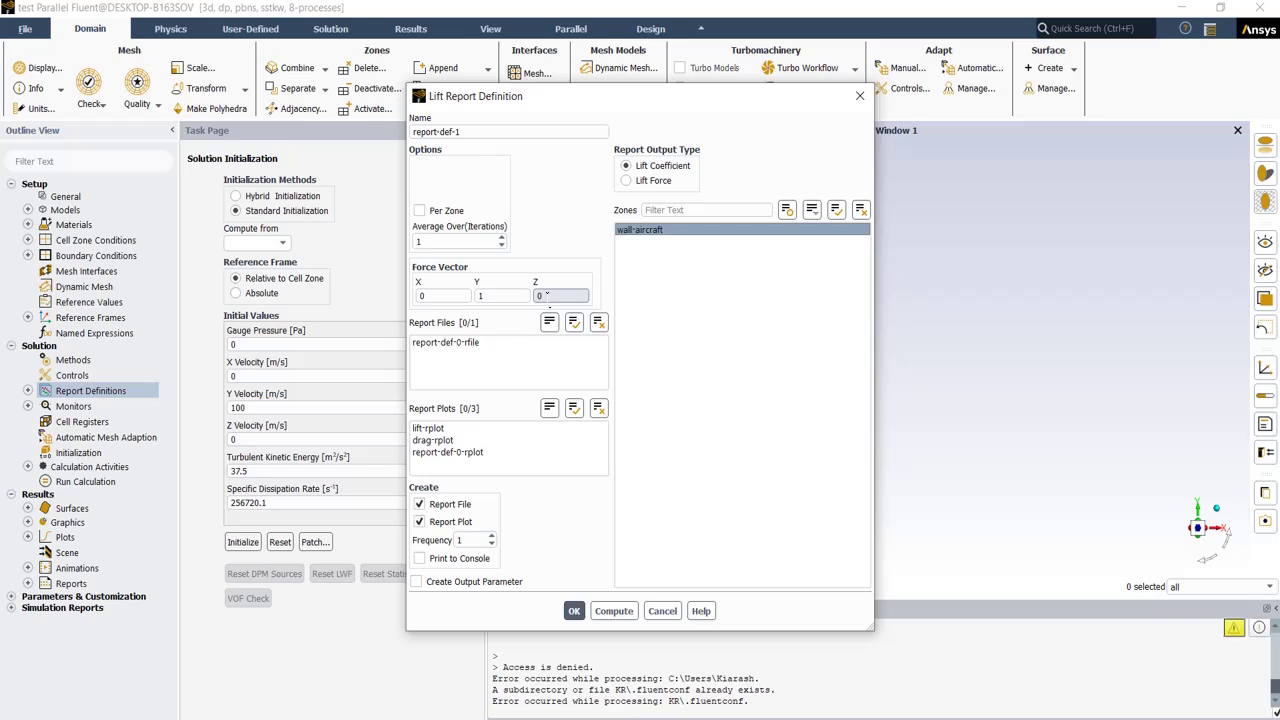
pyautogui.doubleClick(548, 295)
pyautogui.write('1')
pyautogui.hotkey('shift', 'Tab')
pyautogui.write('0')
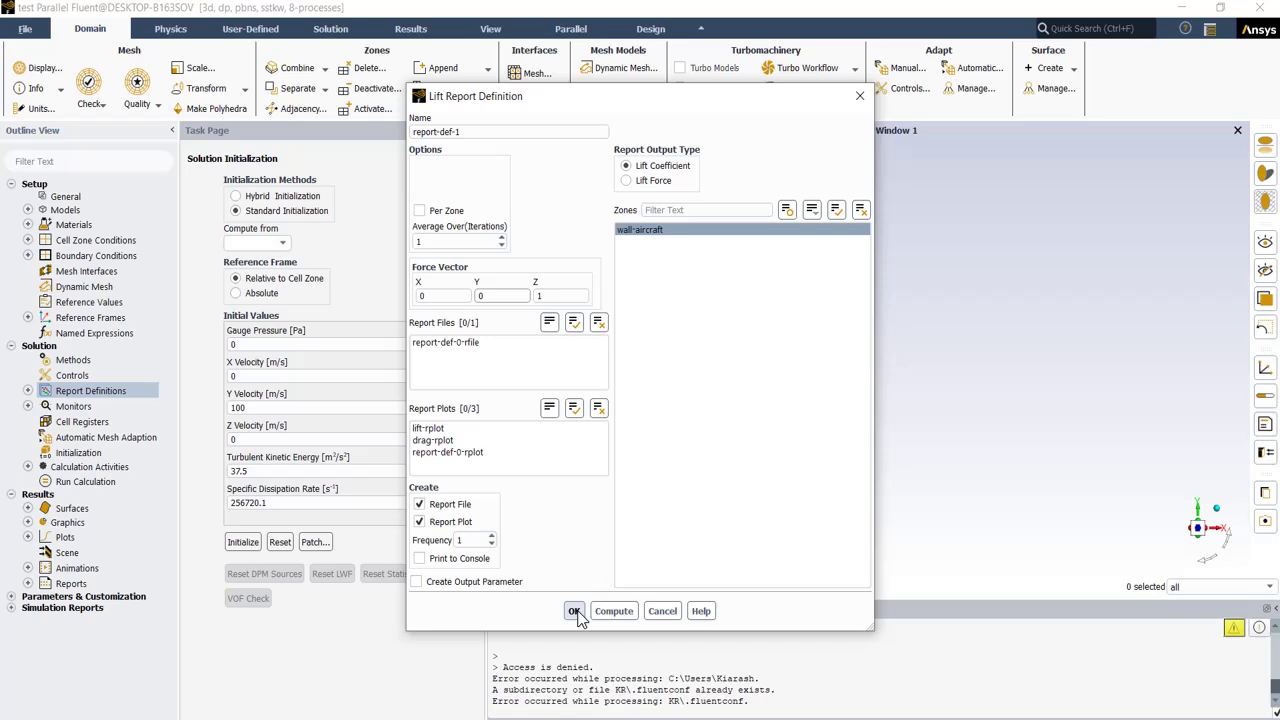
# Step: Save the lift report and accept residual criteria of 0 for continuity and 0.001 elsewhere, returning to Initialization
pyautogui.click(575, 611)
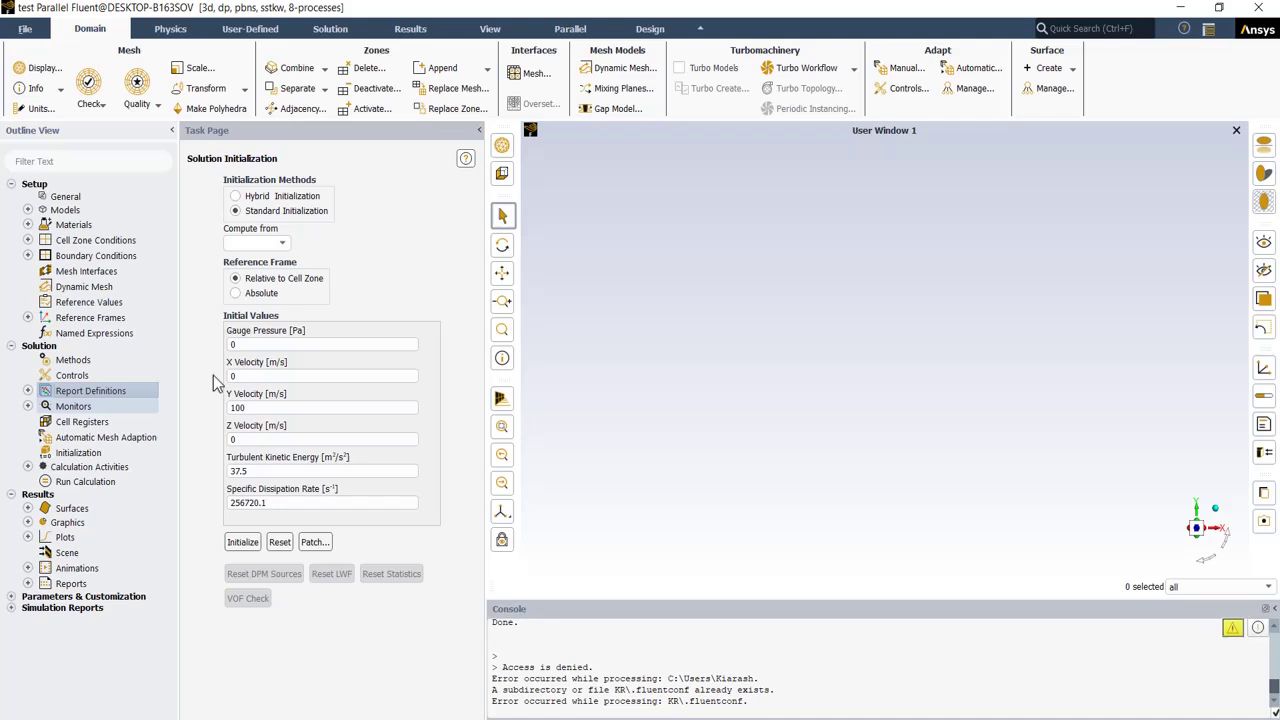
pyautogui.click(28, 406)
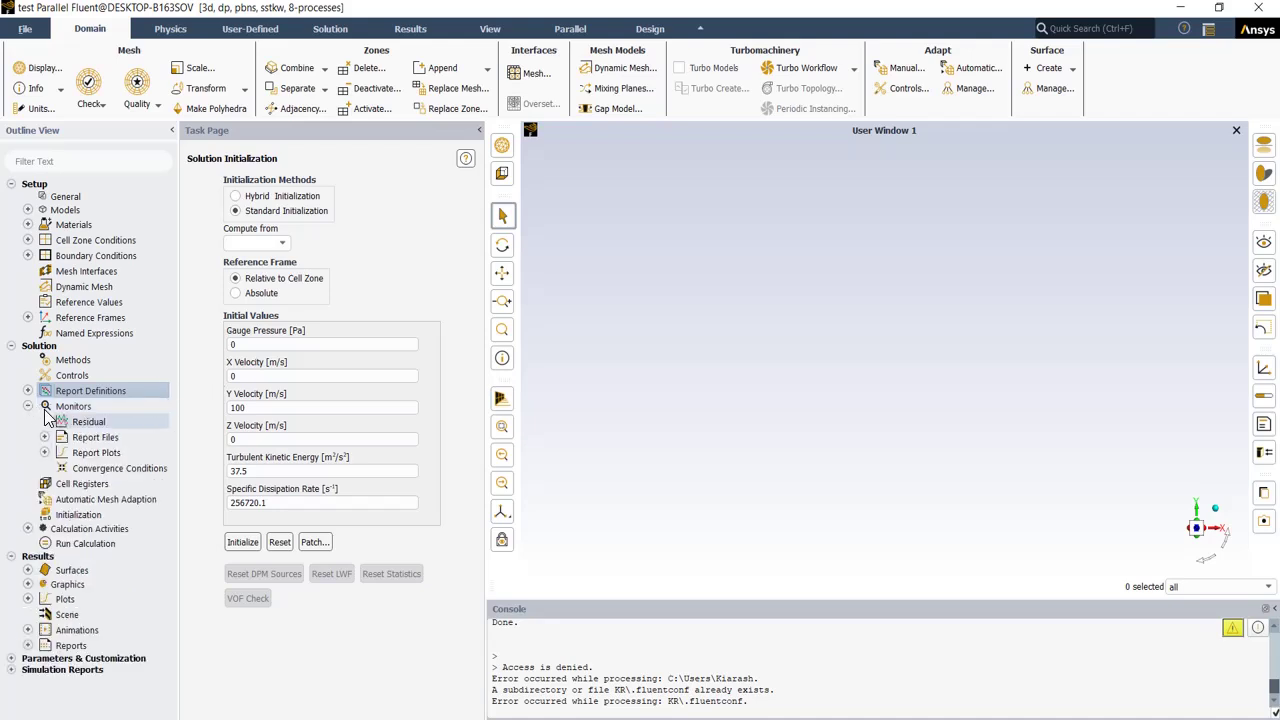
pyautogui.doubleClick(88, 422)
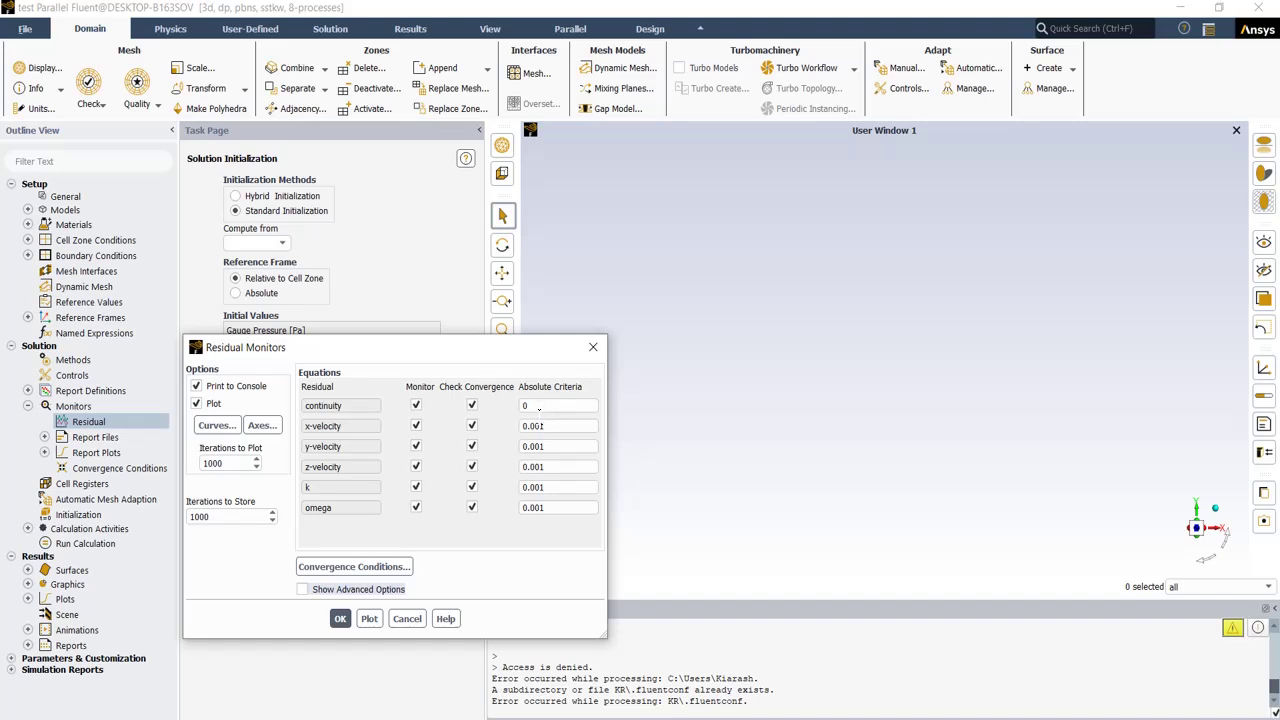
pyautogui.click(340, 618)
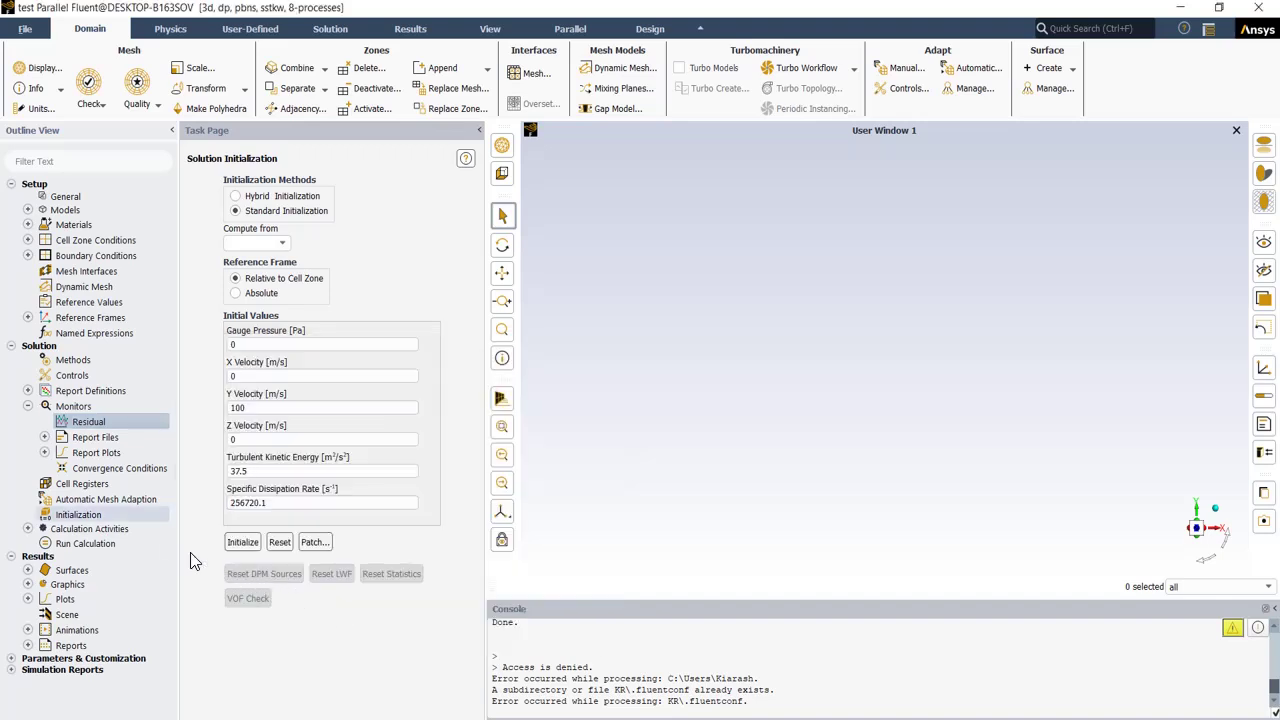
pyautogui.click(102, 515)
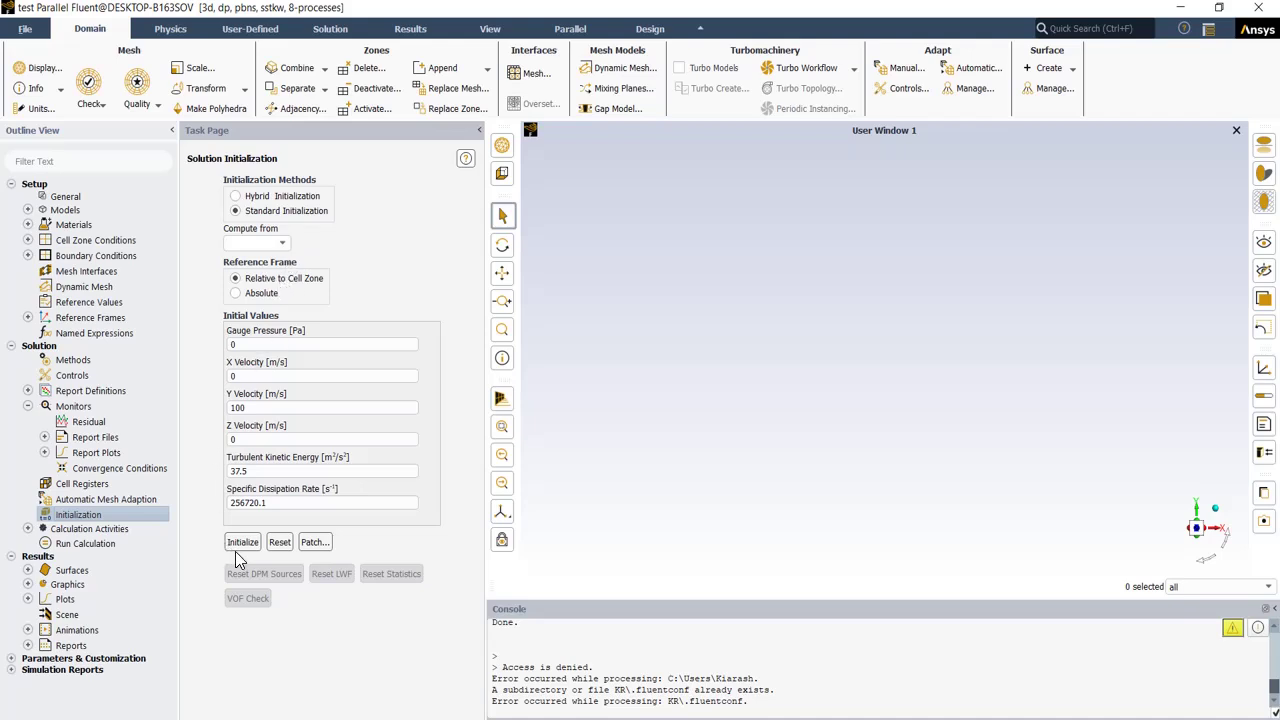
pyautogui.press('Down')
pyautogui.press('Down')
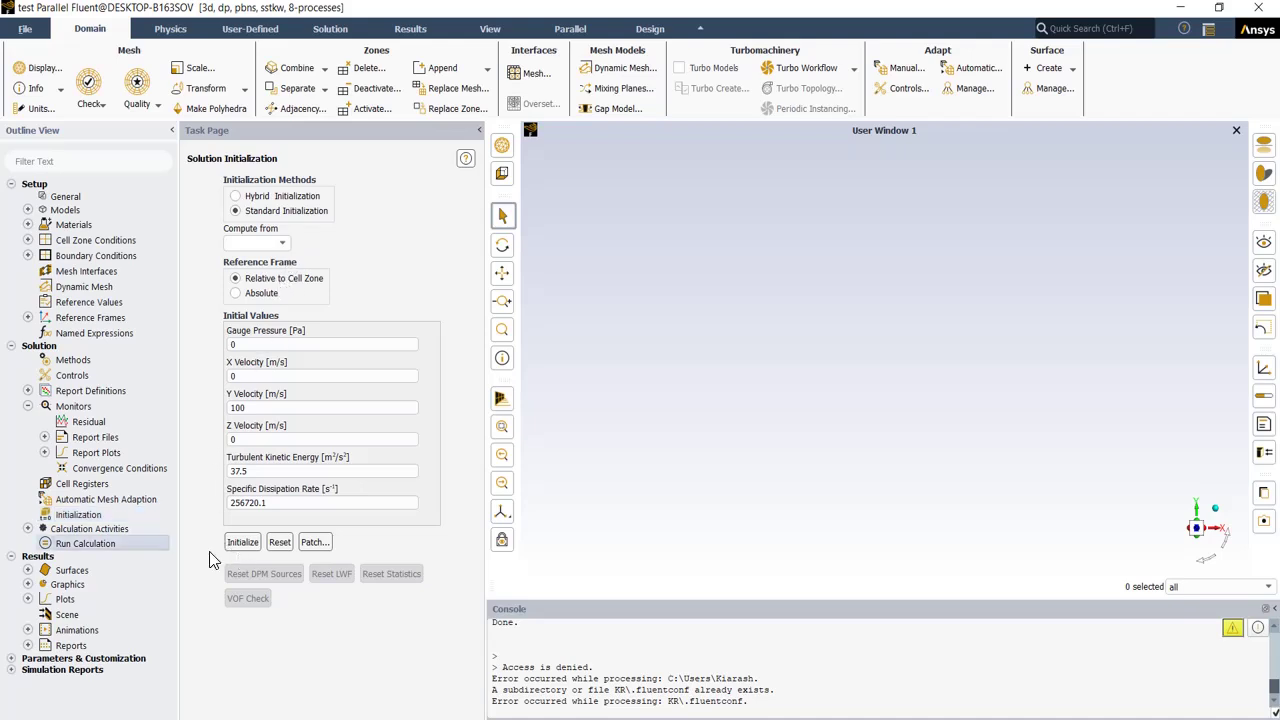
# Step: Run the calculation for about 4000 iterations while the scaled residuals are plotted
pyautogui.click(110, 545)
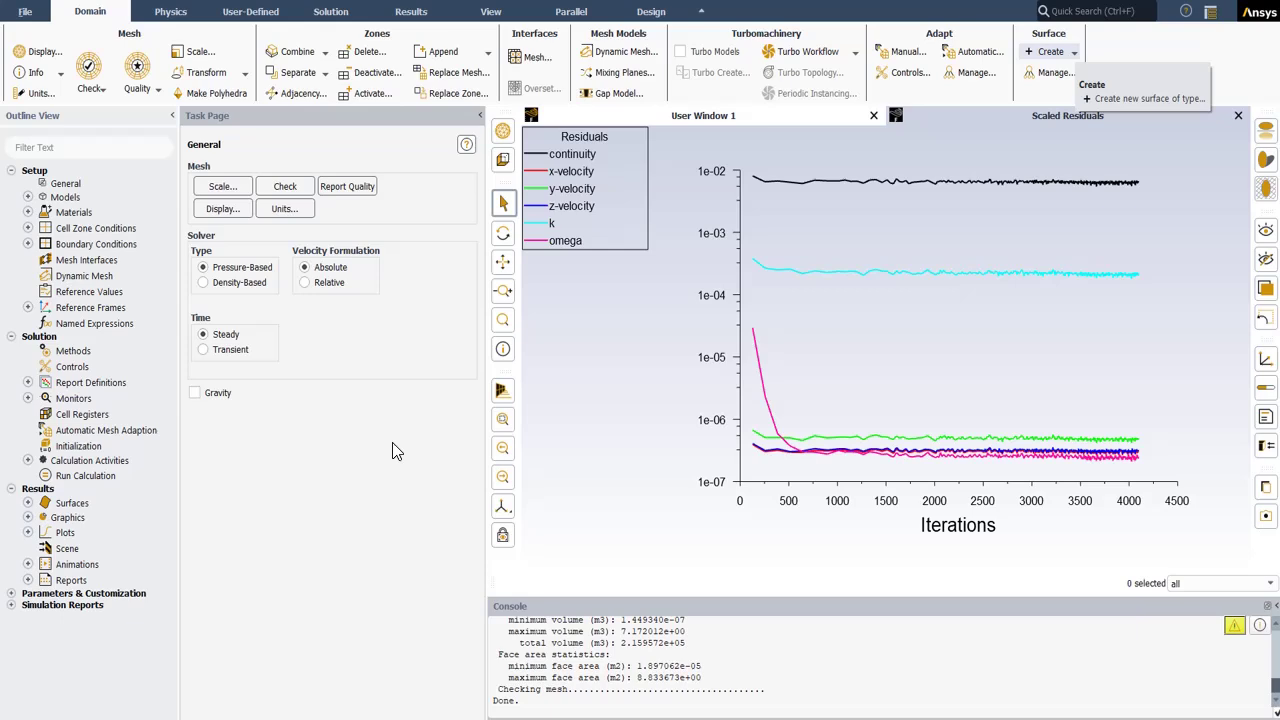
# Step: Add plane-7 as a YZ-plane surface at X = -2 m
pyautogui.click(1066, 58)
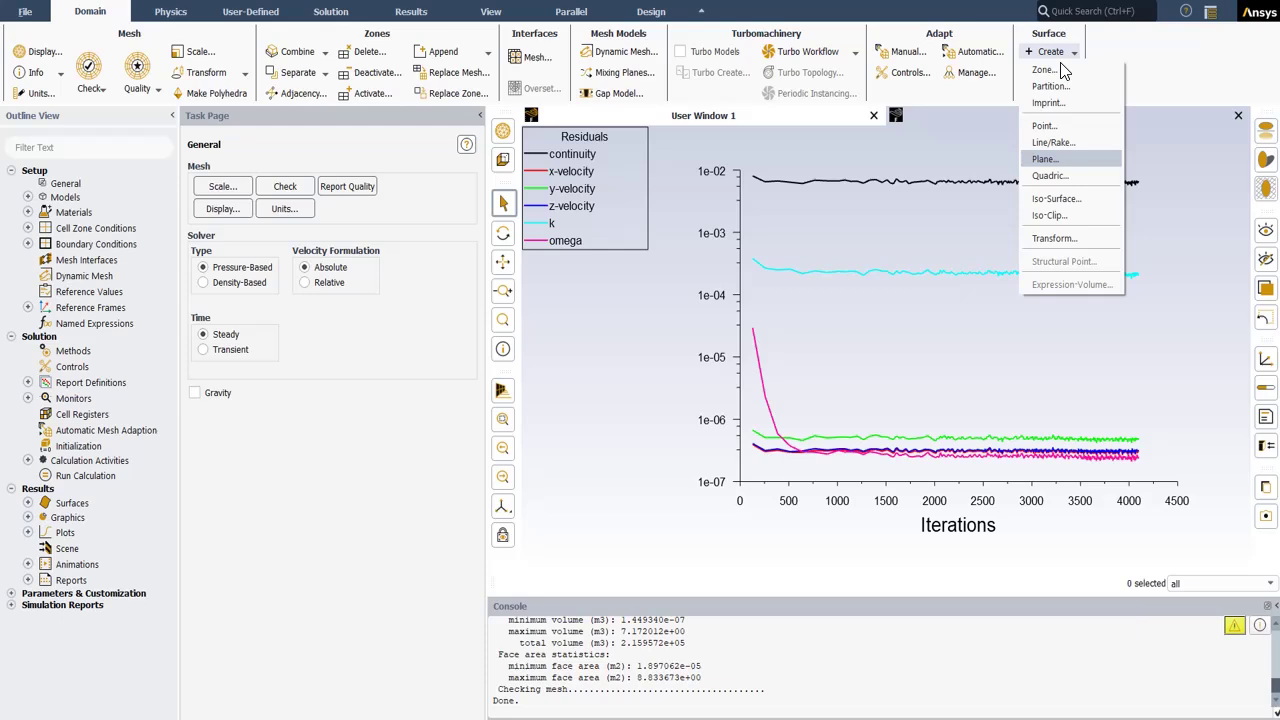
pyautogui.click(1050, 160)
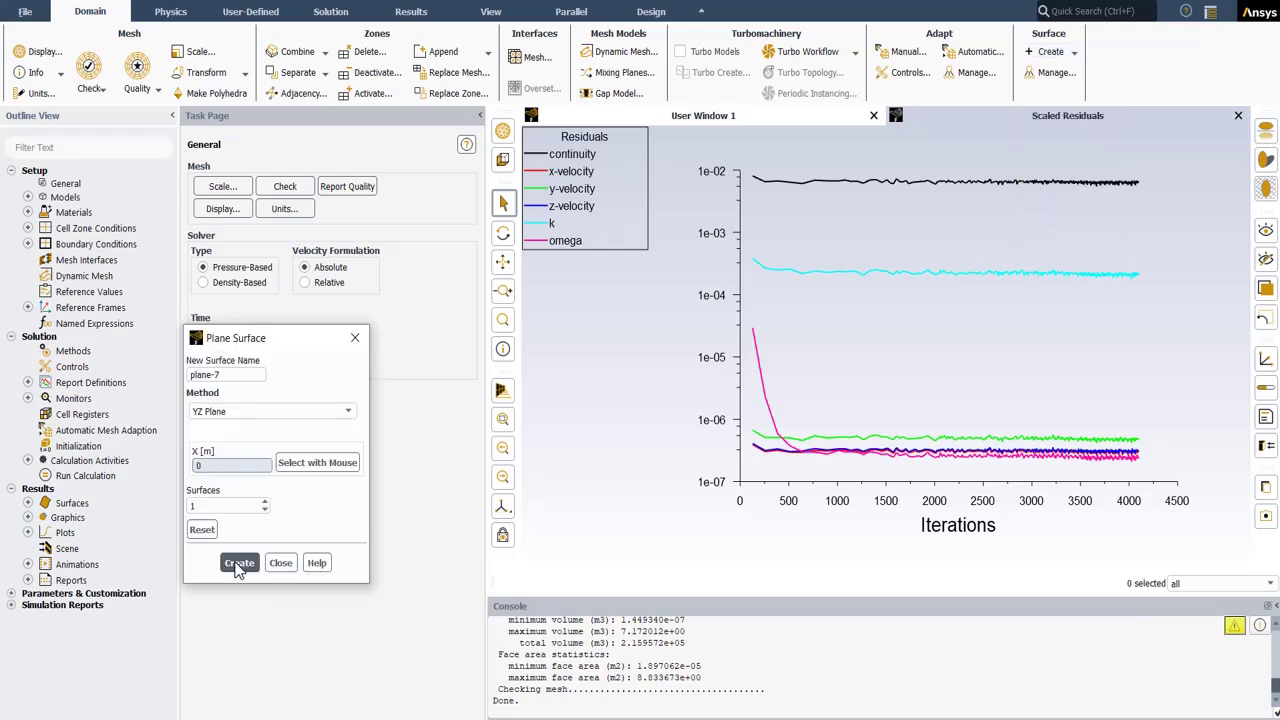
pyautogui.doubleClick(230, 465)
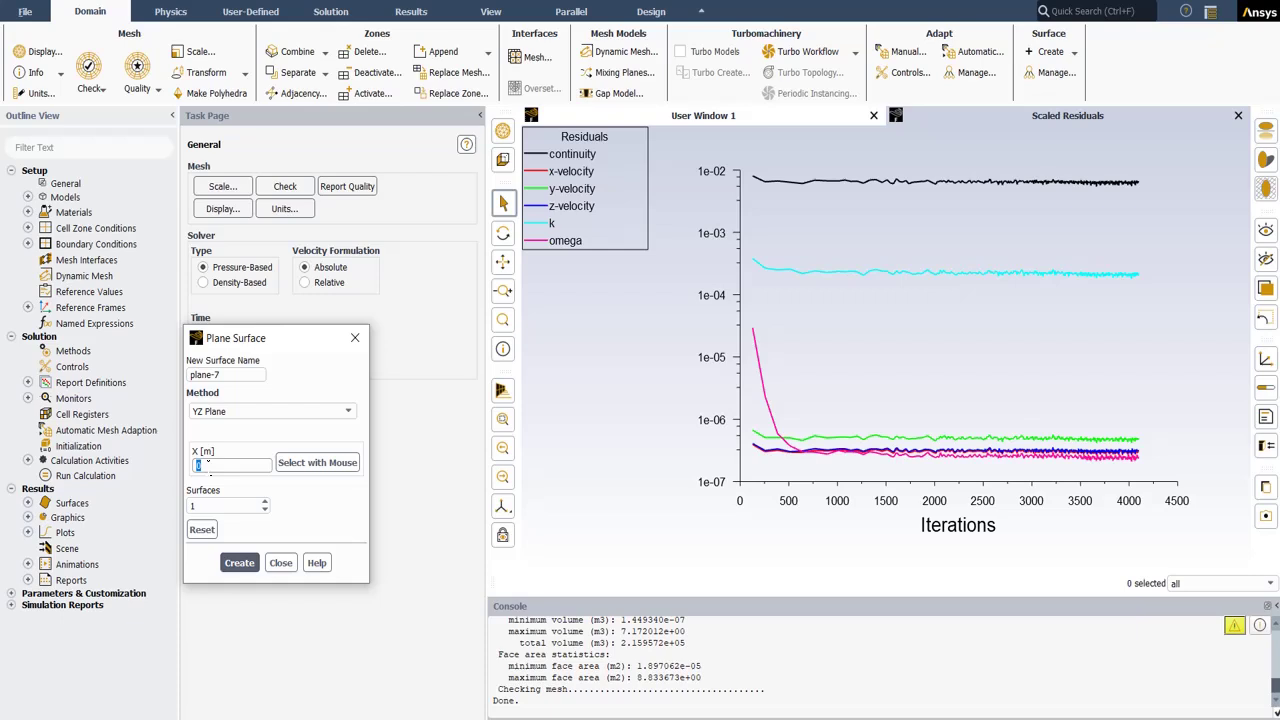
pyautogui.write('-2')
pyautogui.click(280, 562)
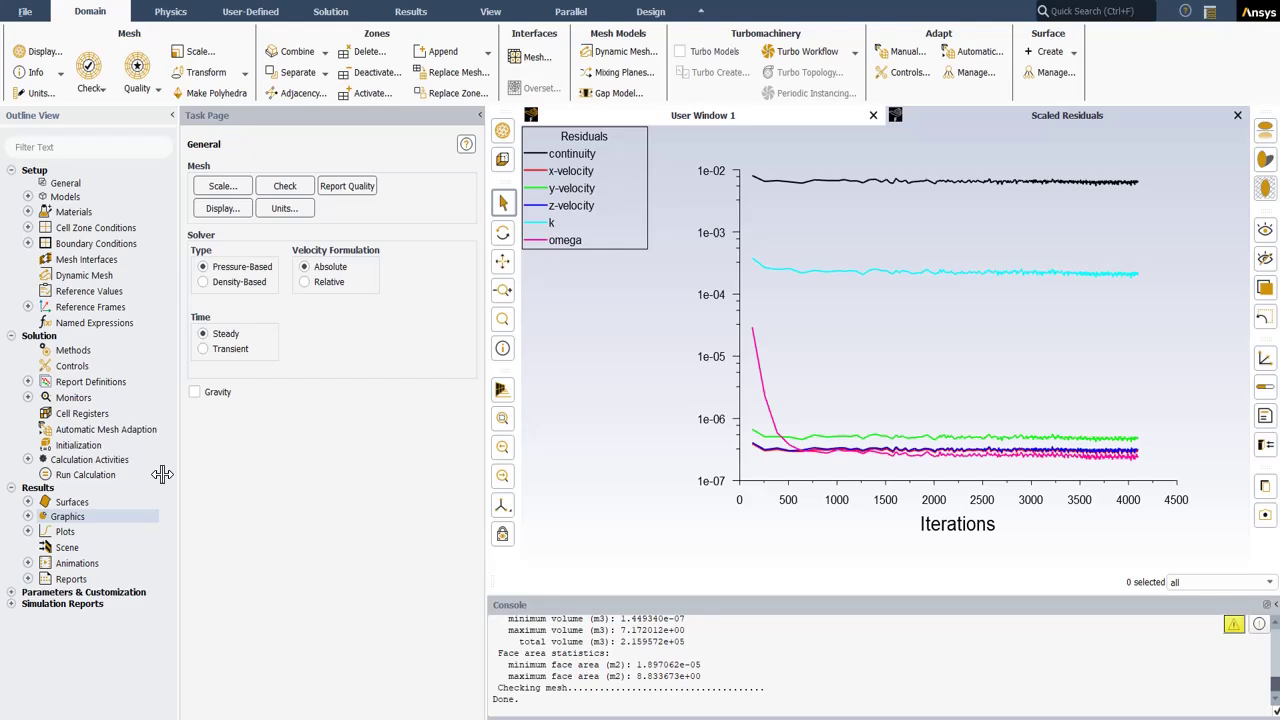
# Step: Display contour-2 of velocity magnitude on the x-coordinate-6 plane instead of x-coordinate-5
pyautogui.click(28, 516)
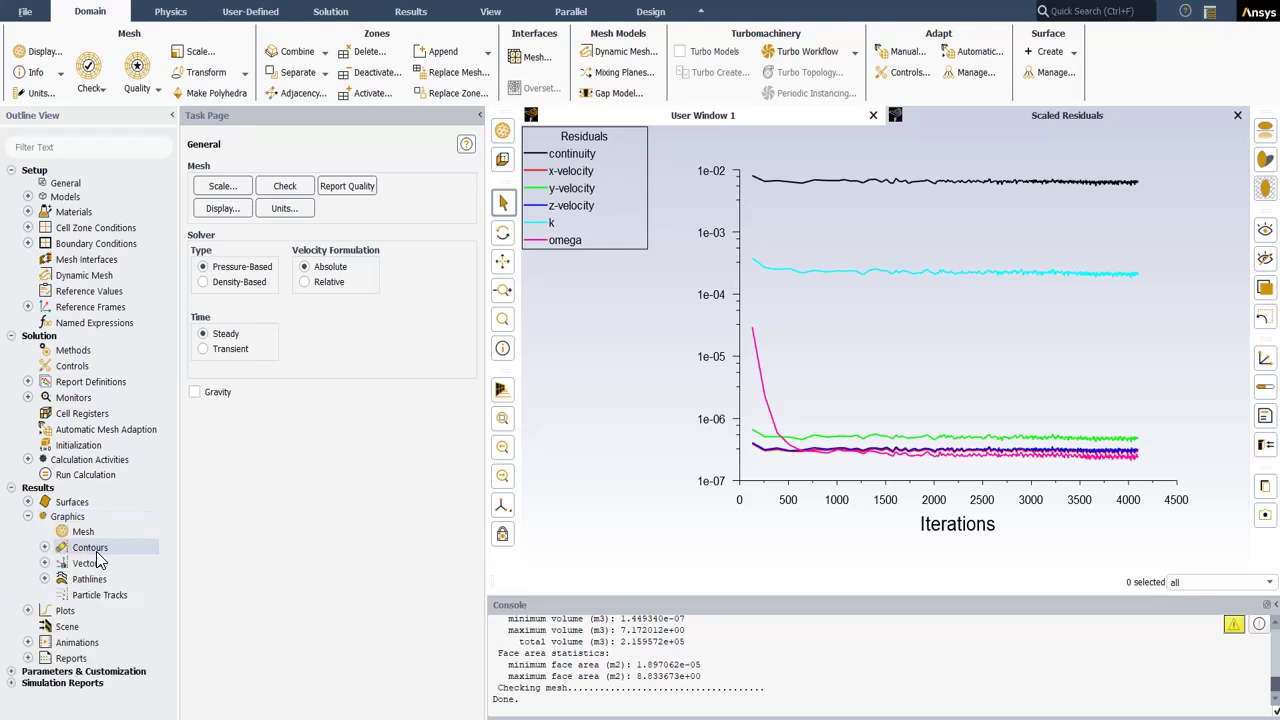
pyautogui.doubleClick(90, 548)
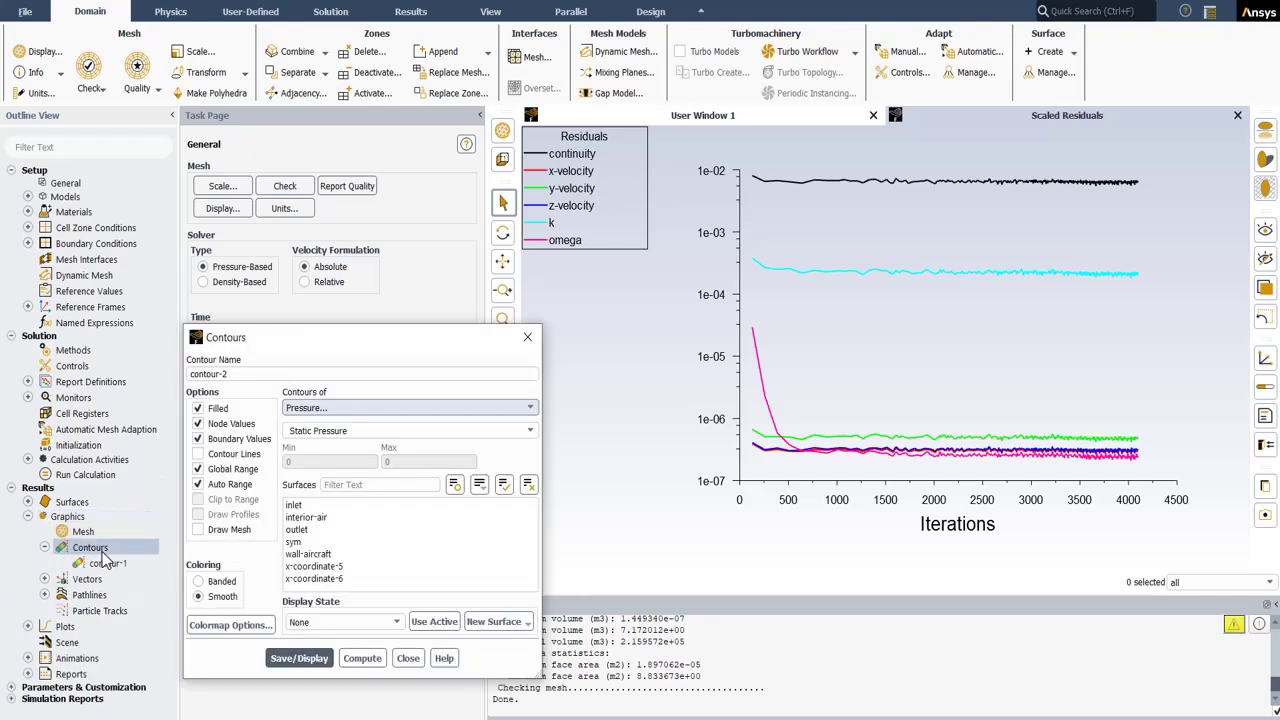
pyautogui.click(310, 409)
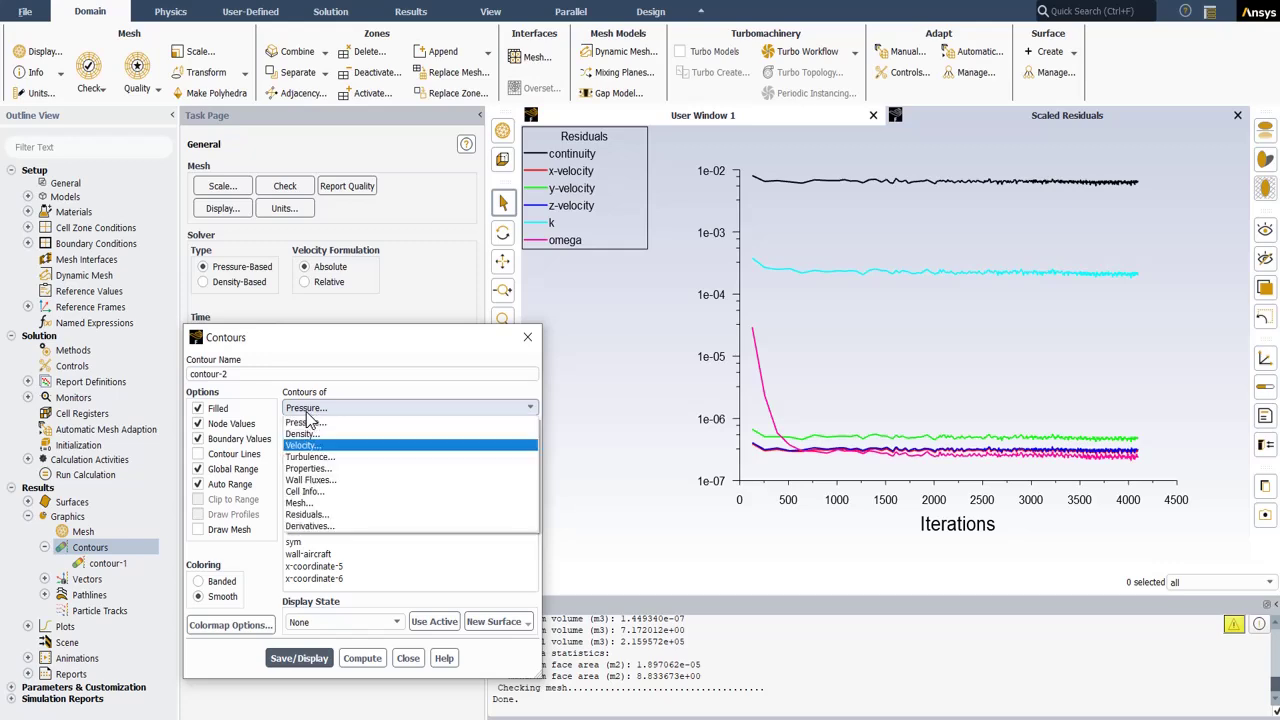
pyautogui.click(330, 445)
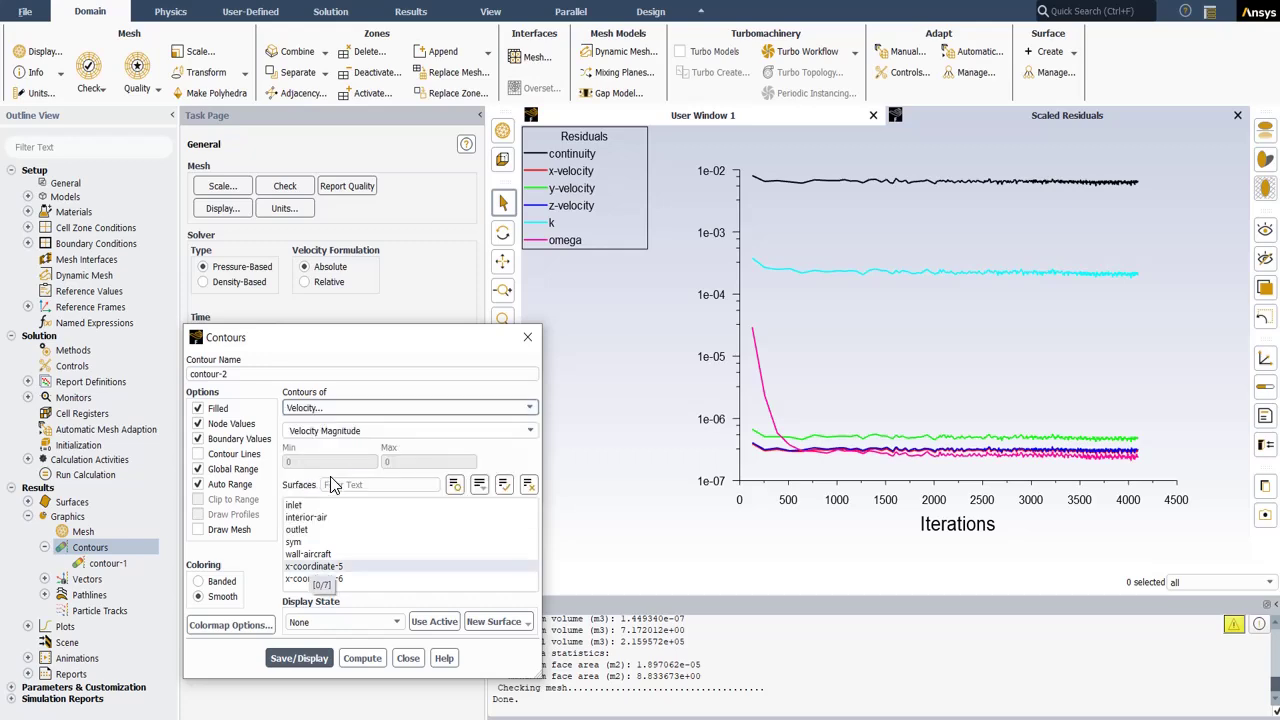
pyautogui.click(314, 566)
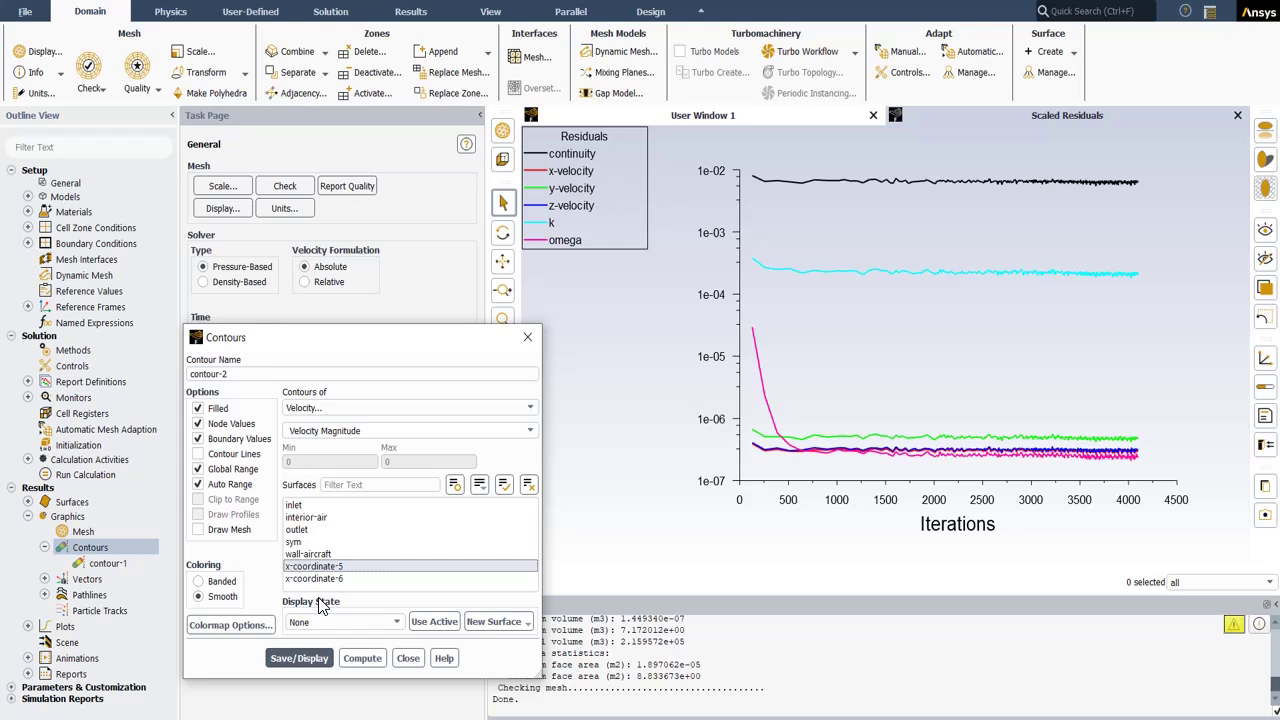
pyautogui.click(298, 658)
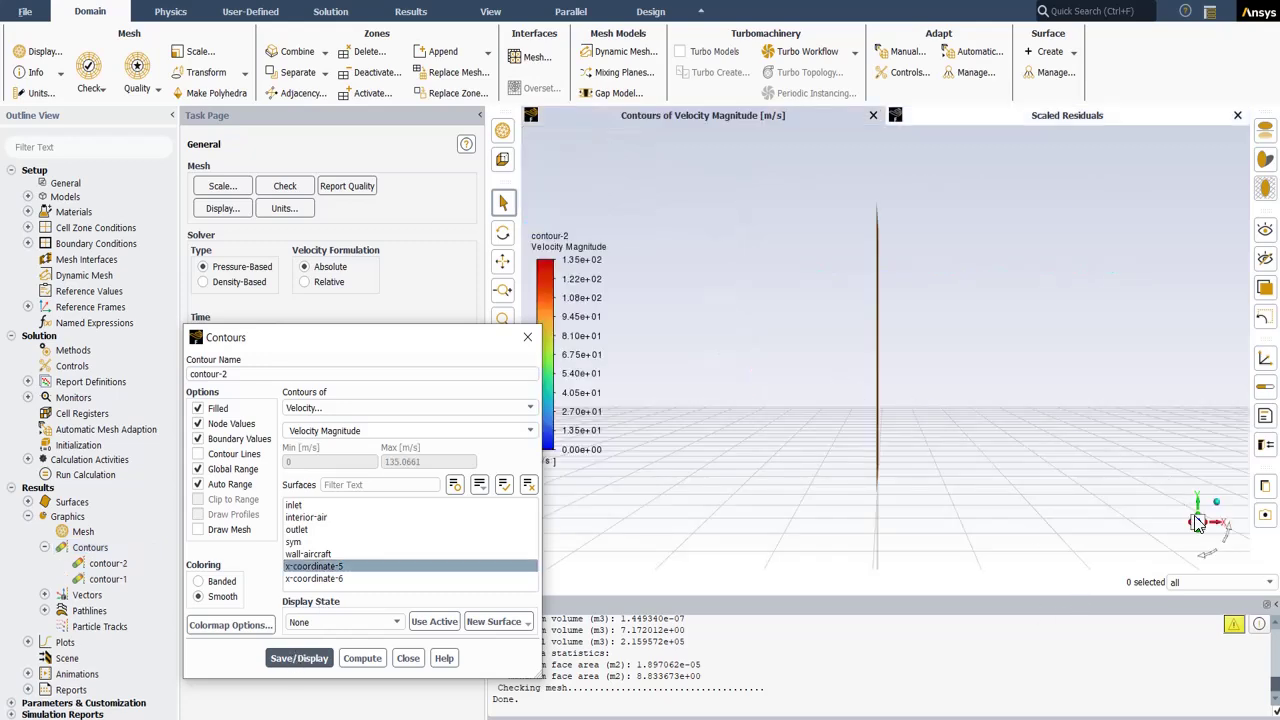
pyautogui.click(1051, 468)
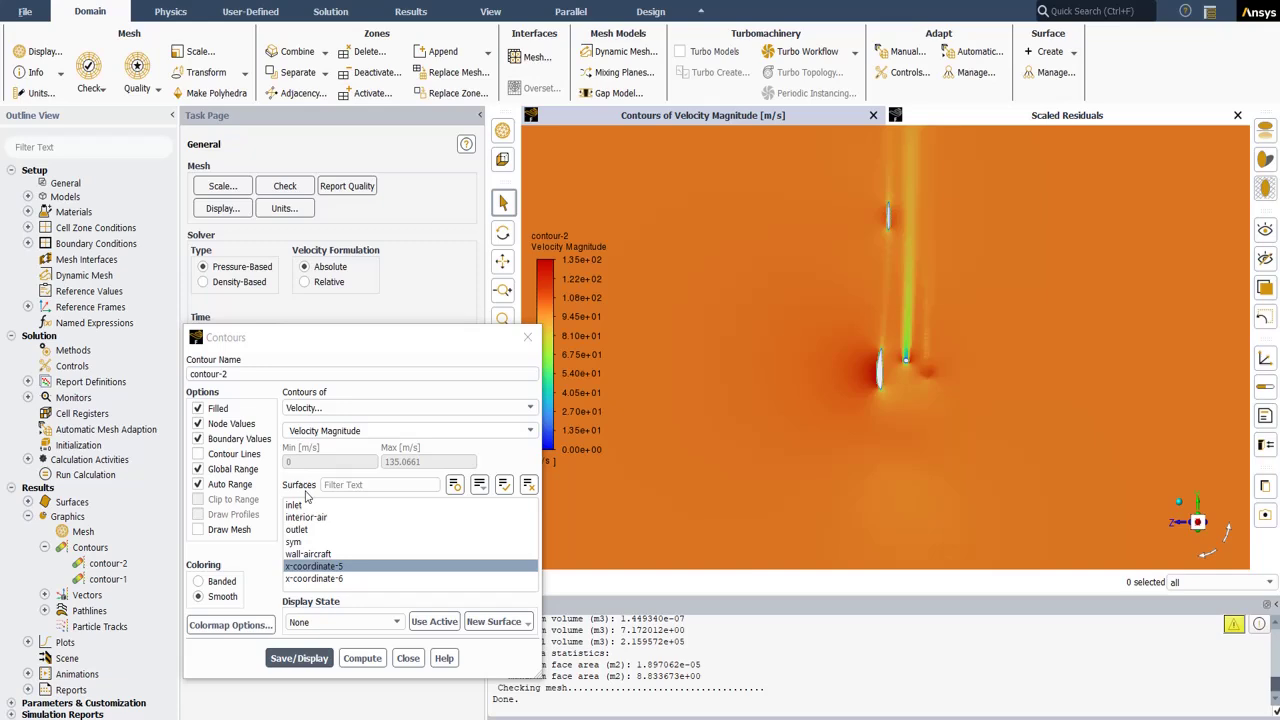
pyautogui.click(314, 566)
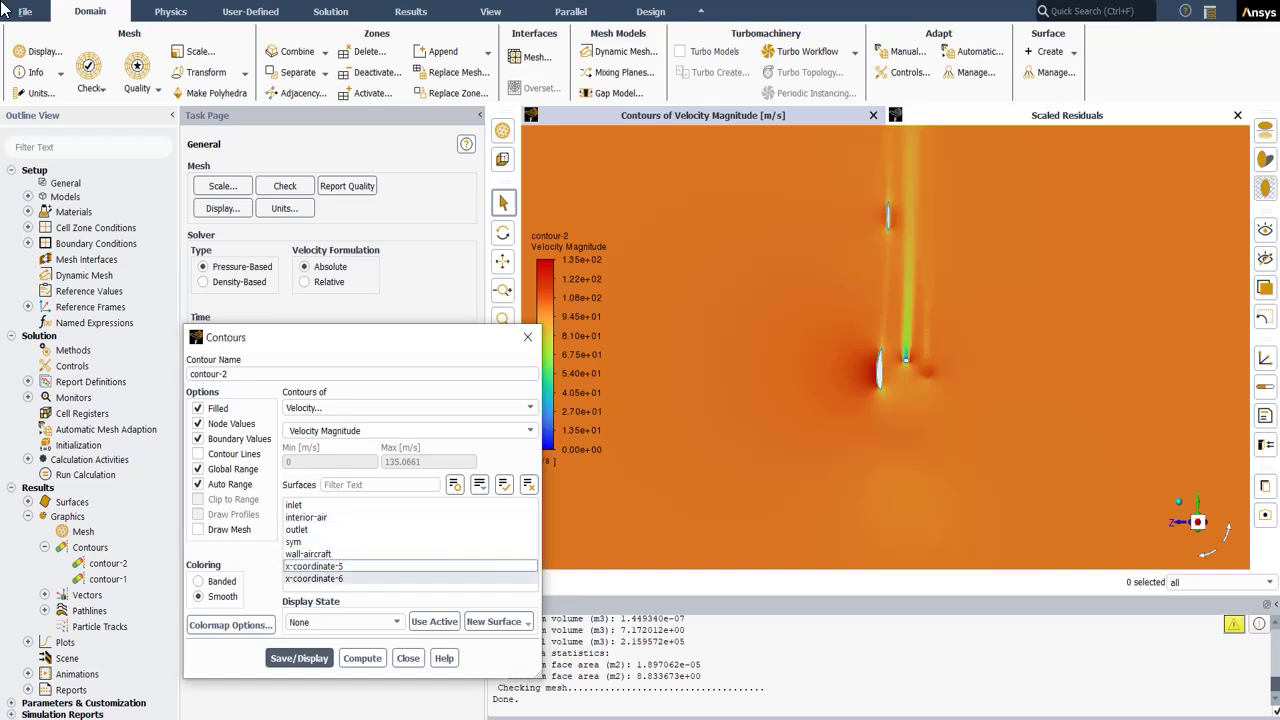
pyautogui.click(325, 579)
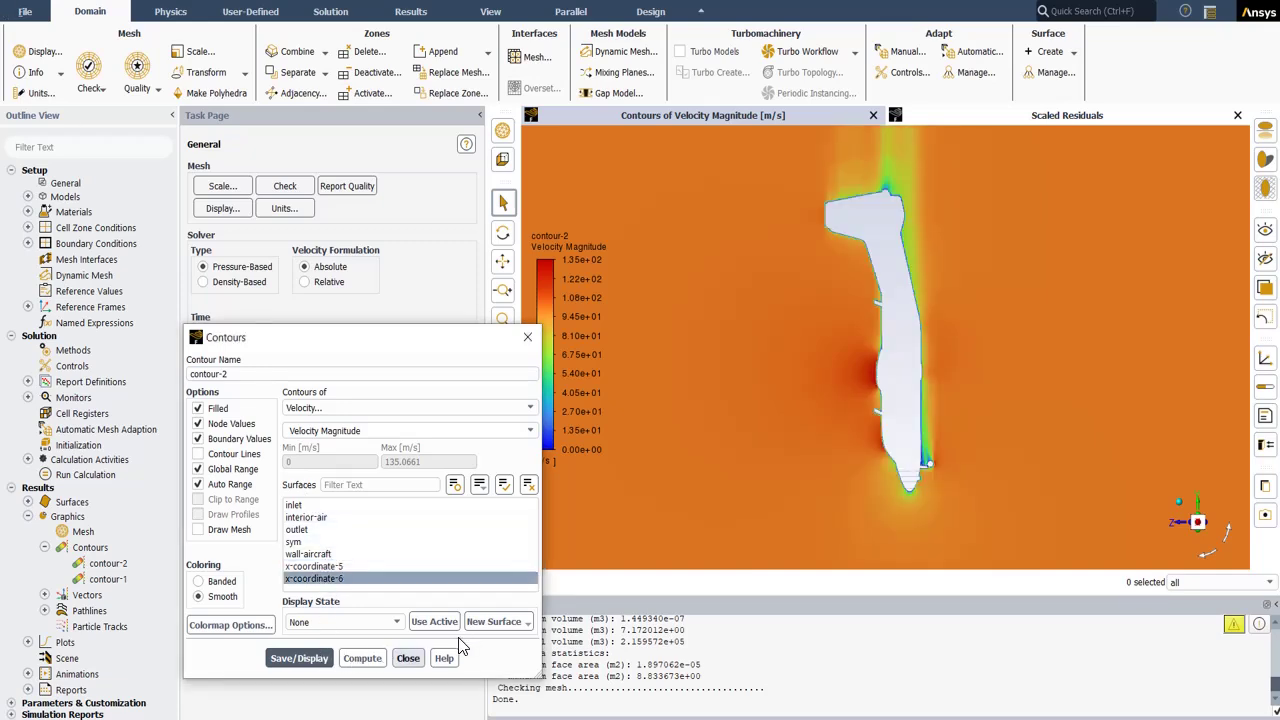
# Step: Close the contour settings and display vector-2 velocity vectors on the x-coordinate-6 plane
pyautogui.click(408, 658)
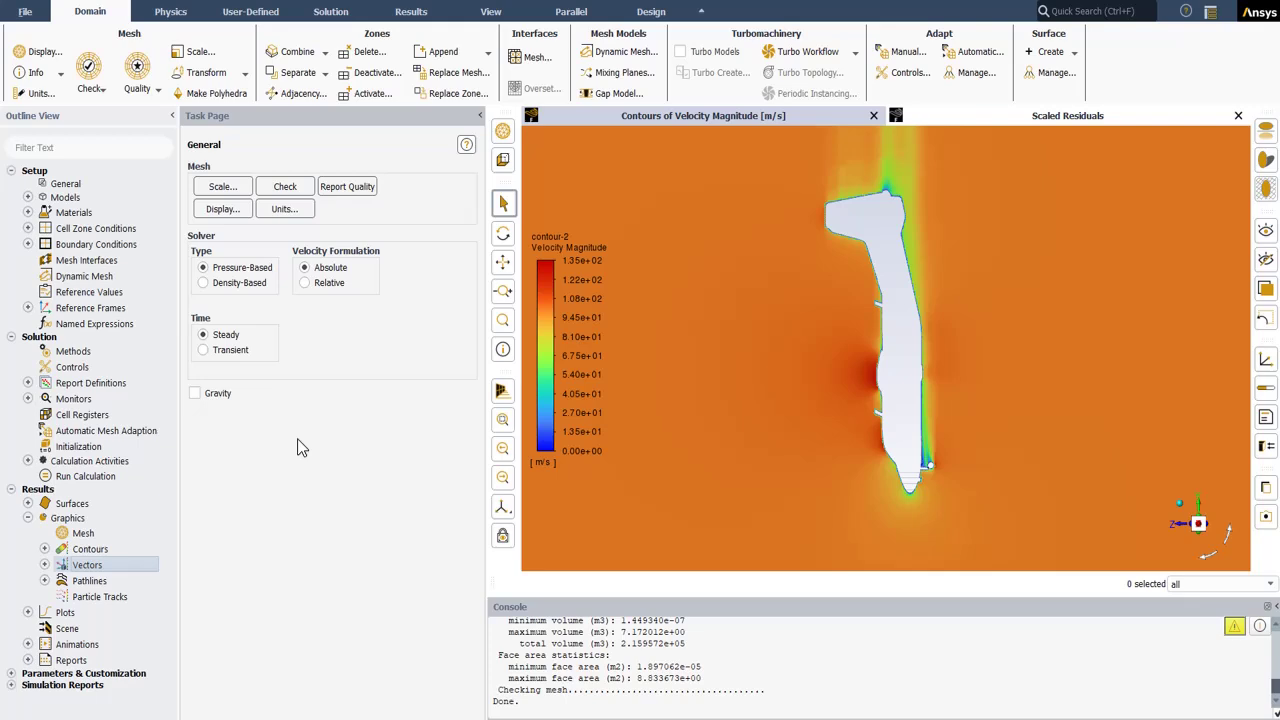
pyautogui.doubleClick(88, 566)
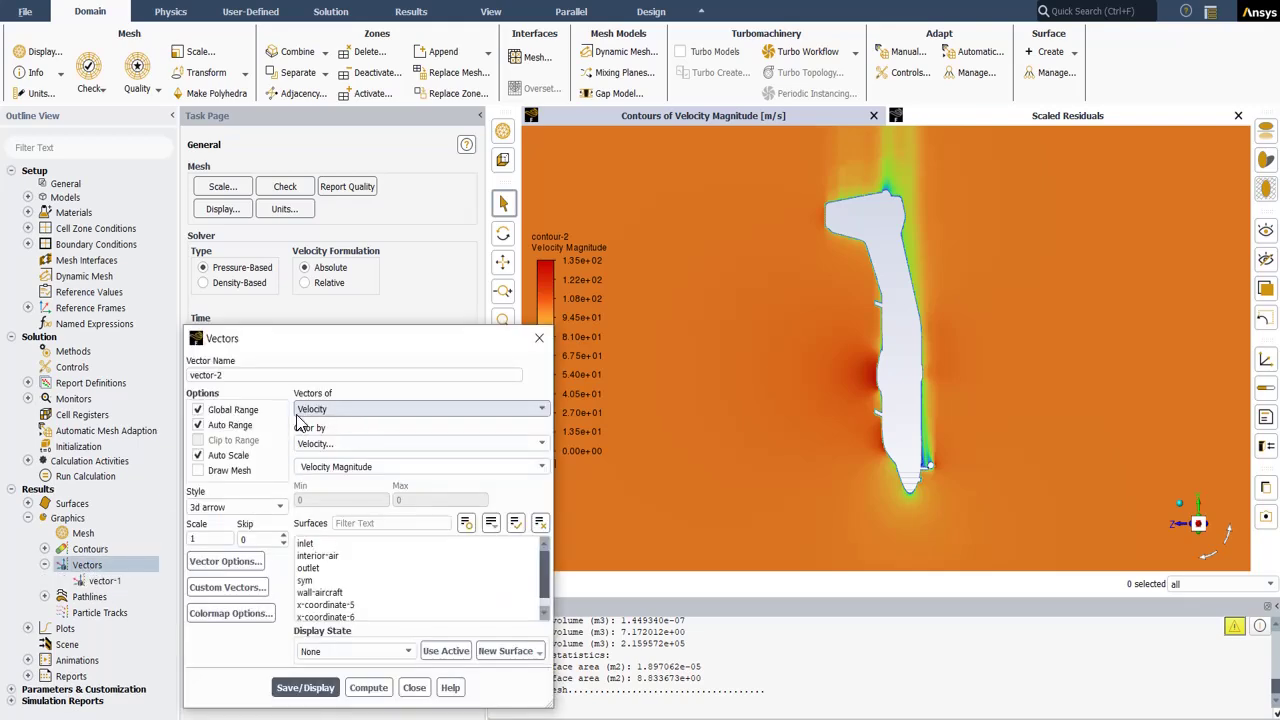
pyautogui.click(352, 410)
pyautogui.click(355, 423)
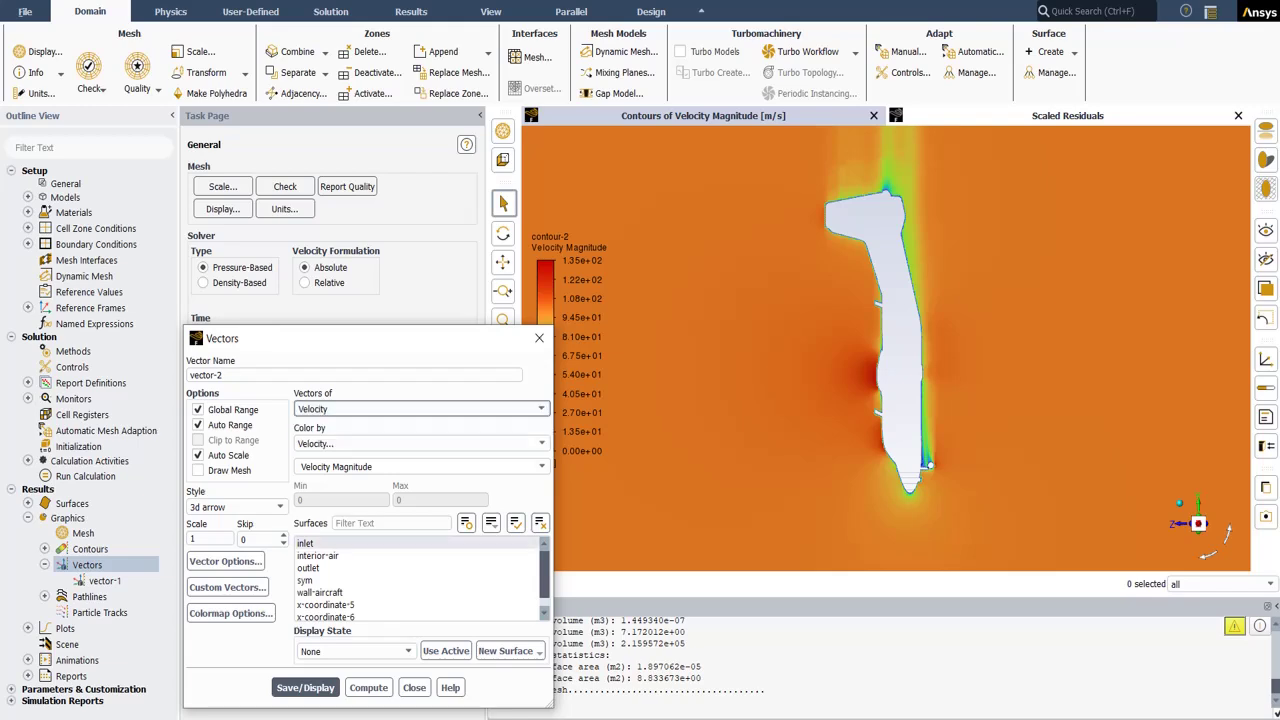
pyautogui.scroll(-1, 544, 574)
pyautogui.click(348, 605)
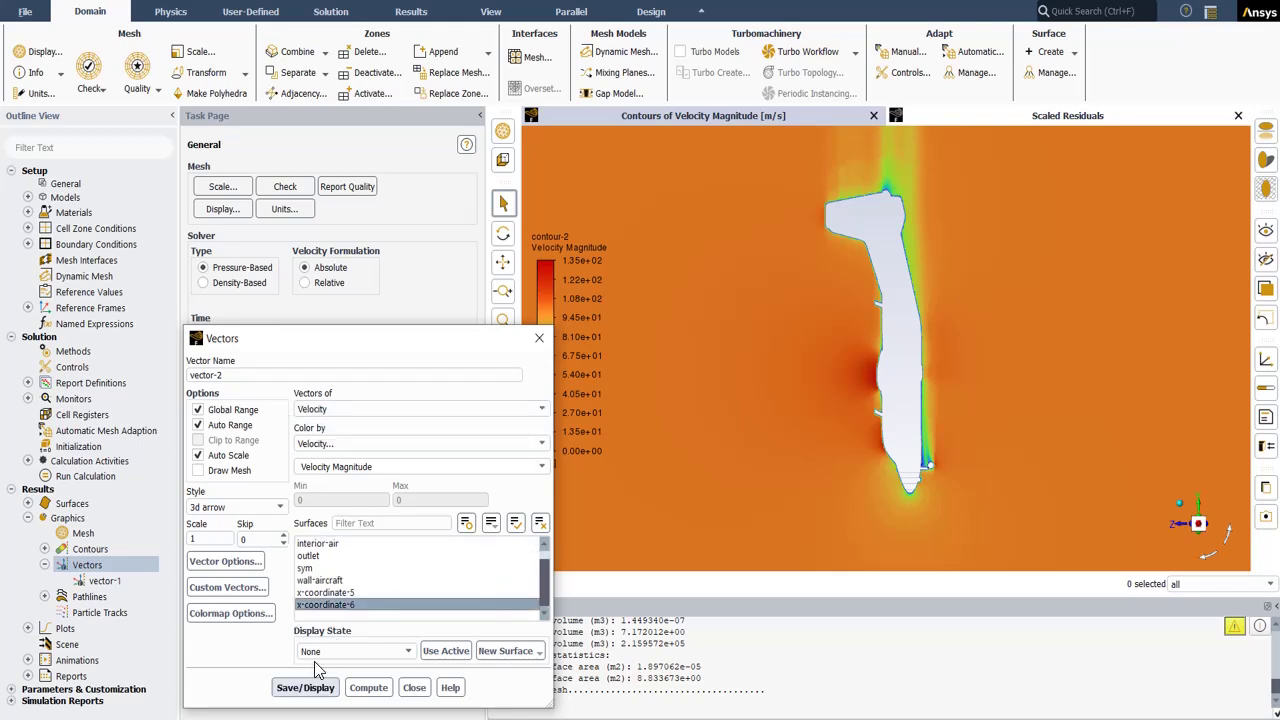
pyautogui.click(305, 688)
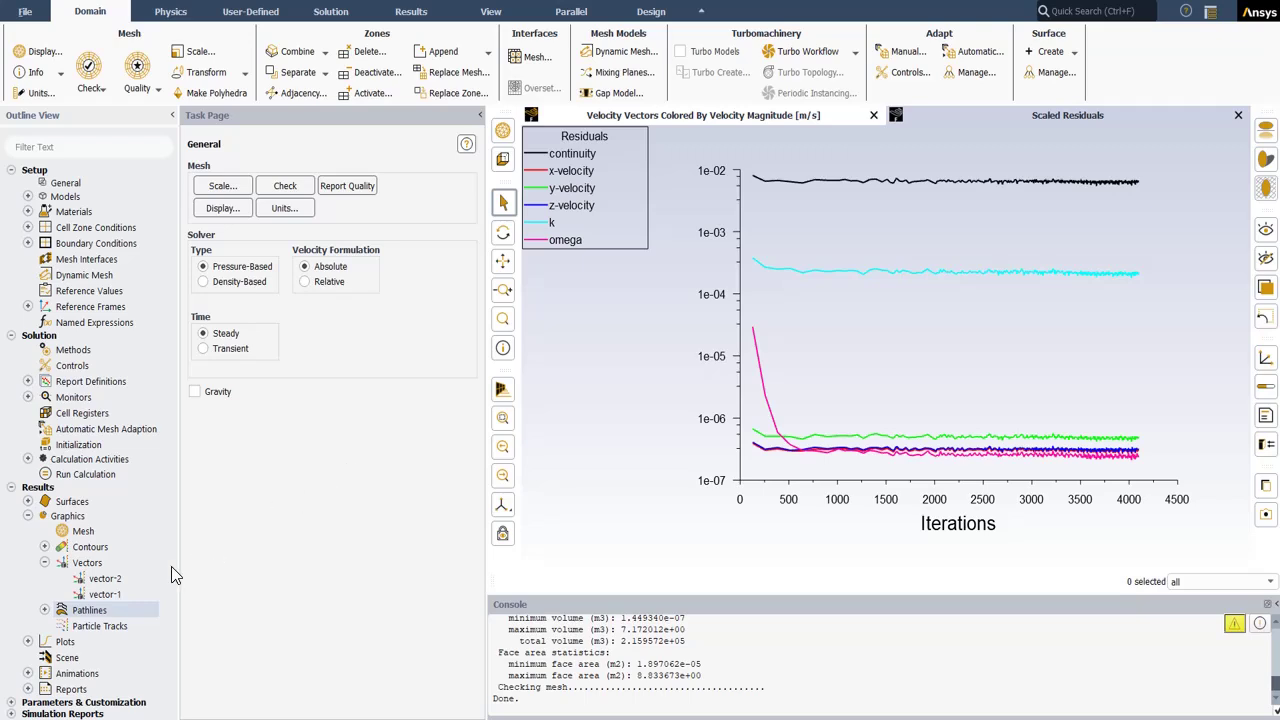
# Step: Draw pathlines-2 released from the inlet, colored by velocity magnitude
pyautogui.doubleClick(88, 610)
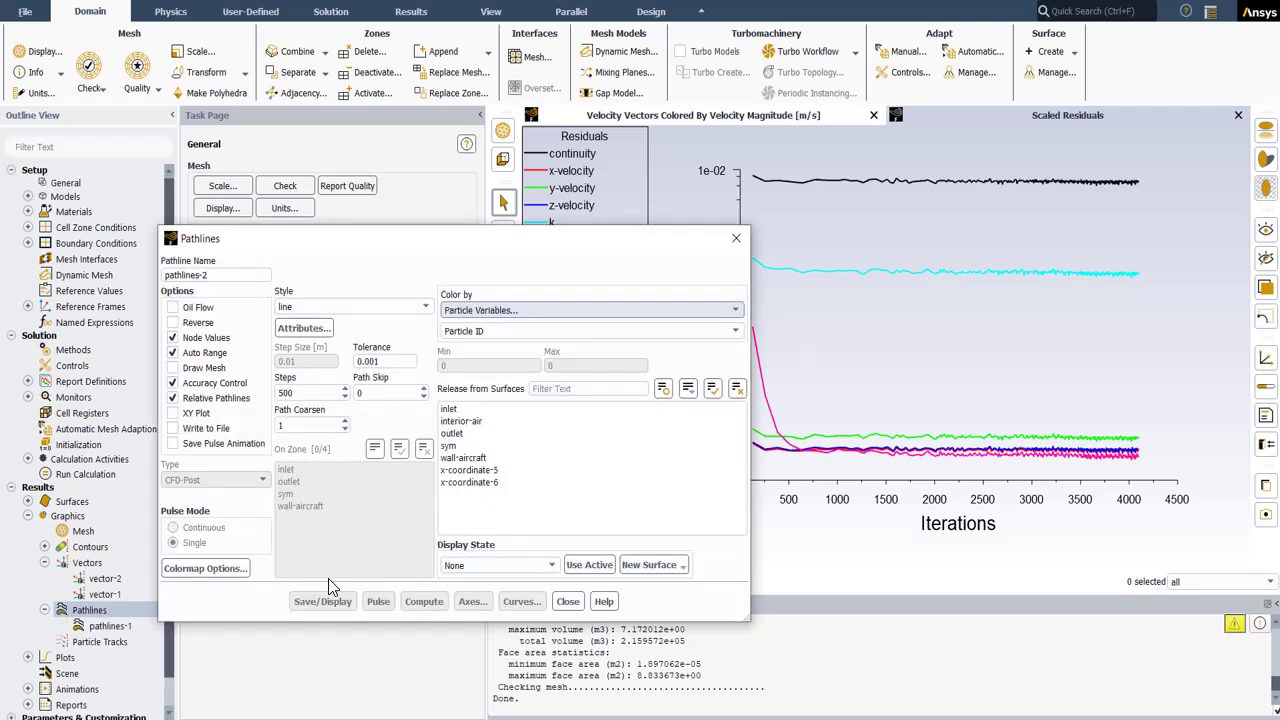
pyautogui.click(507, 314)
pyautogui.click(494, 359)
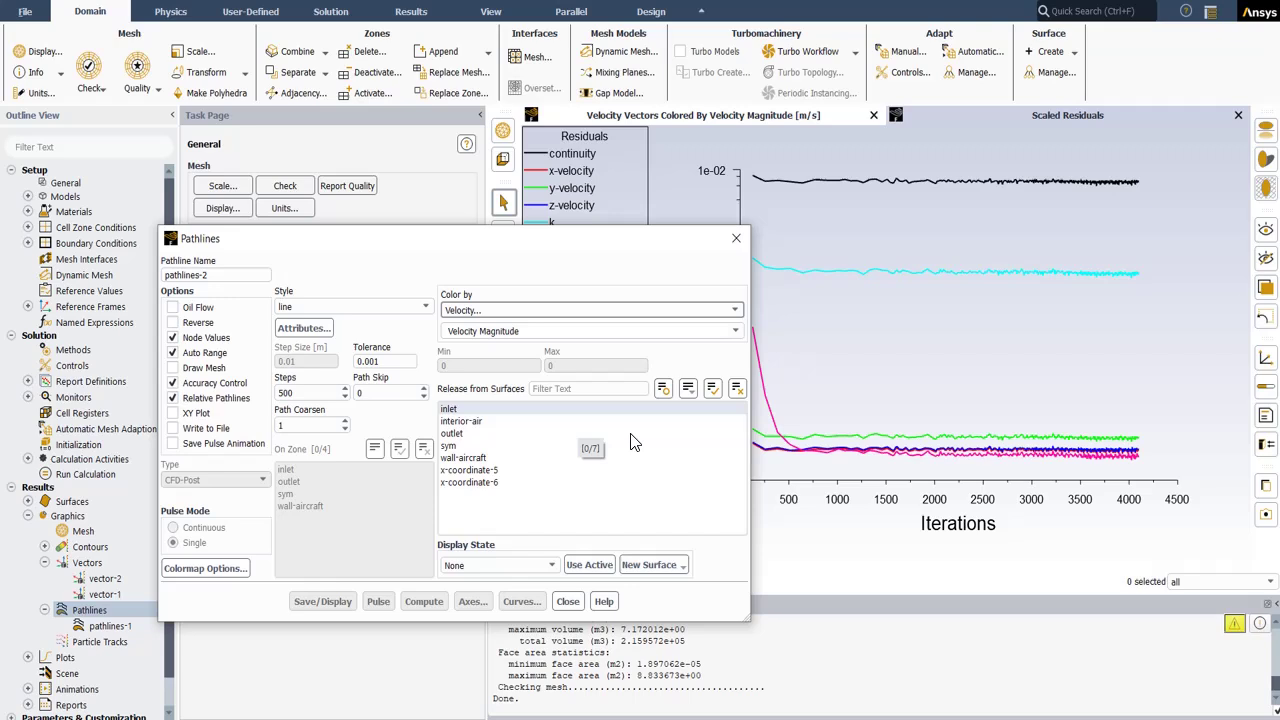
pyautogui.click(483, 411)
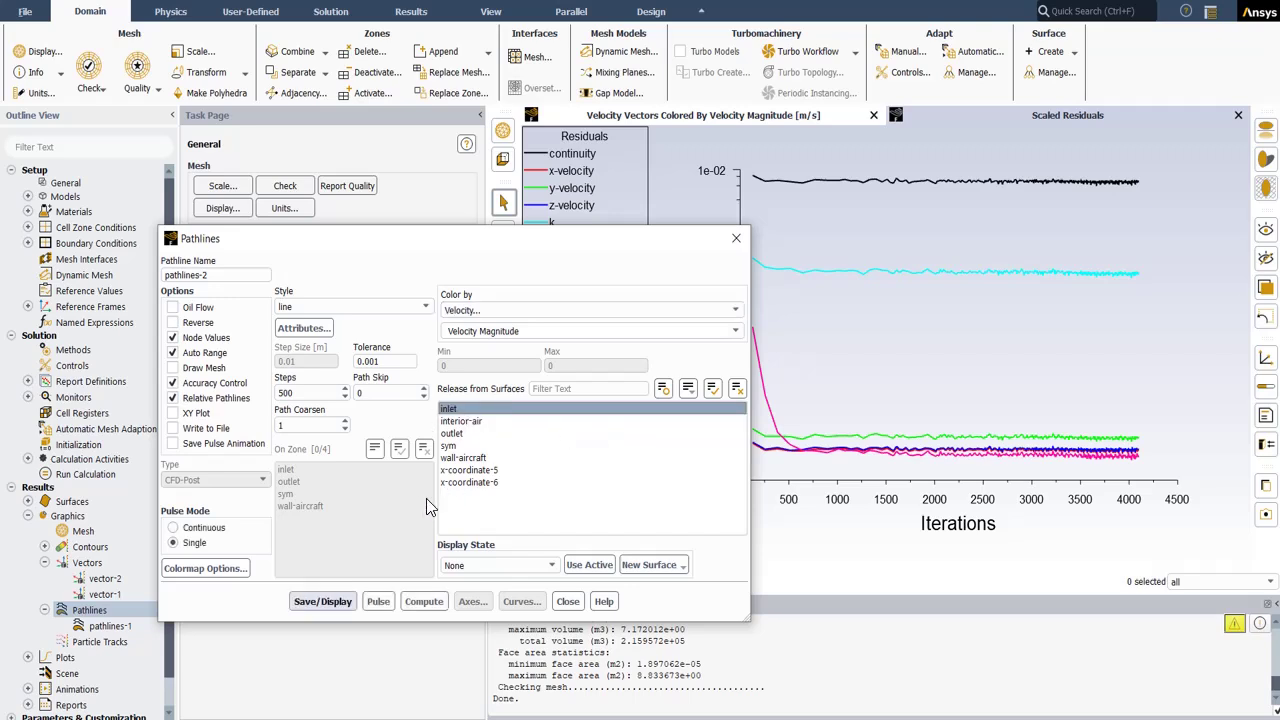
pyautogui.click(305, 603)
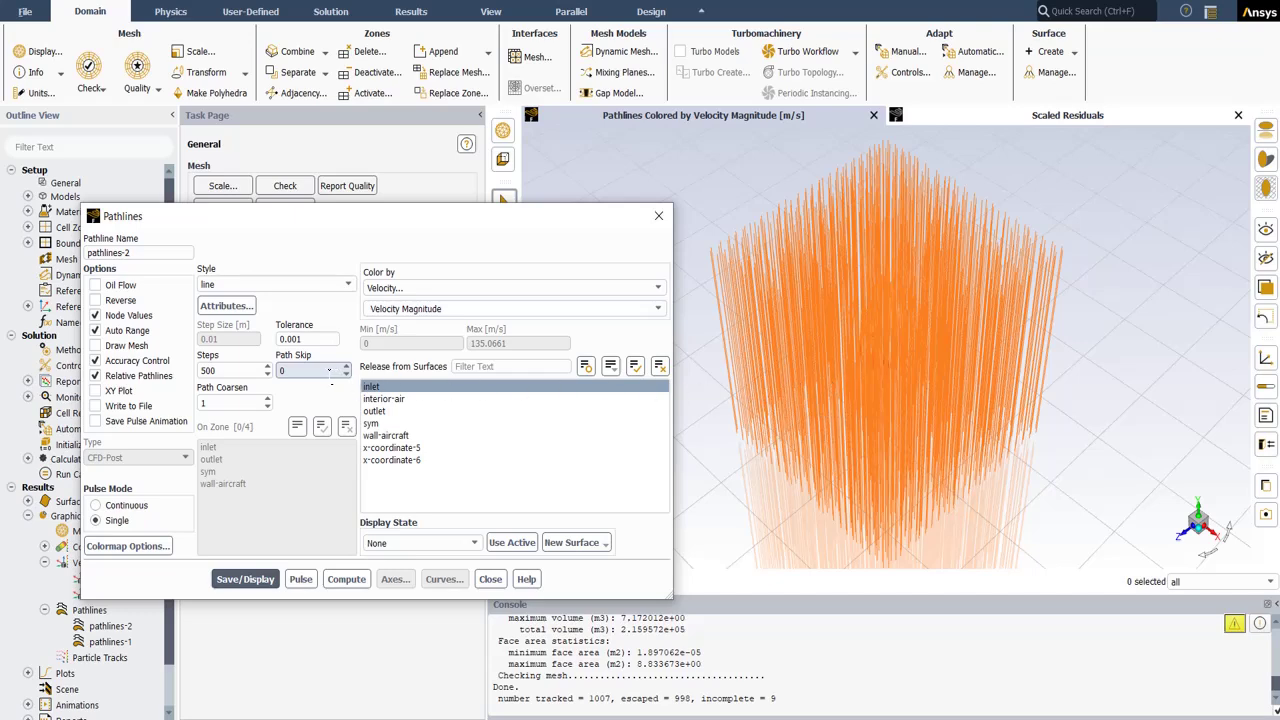
# Step: Thin out the pathlines with a path skip of 3 and redraw them
pyautogui.doubleClick(318, 370)
pyautogui.write('3')
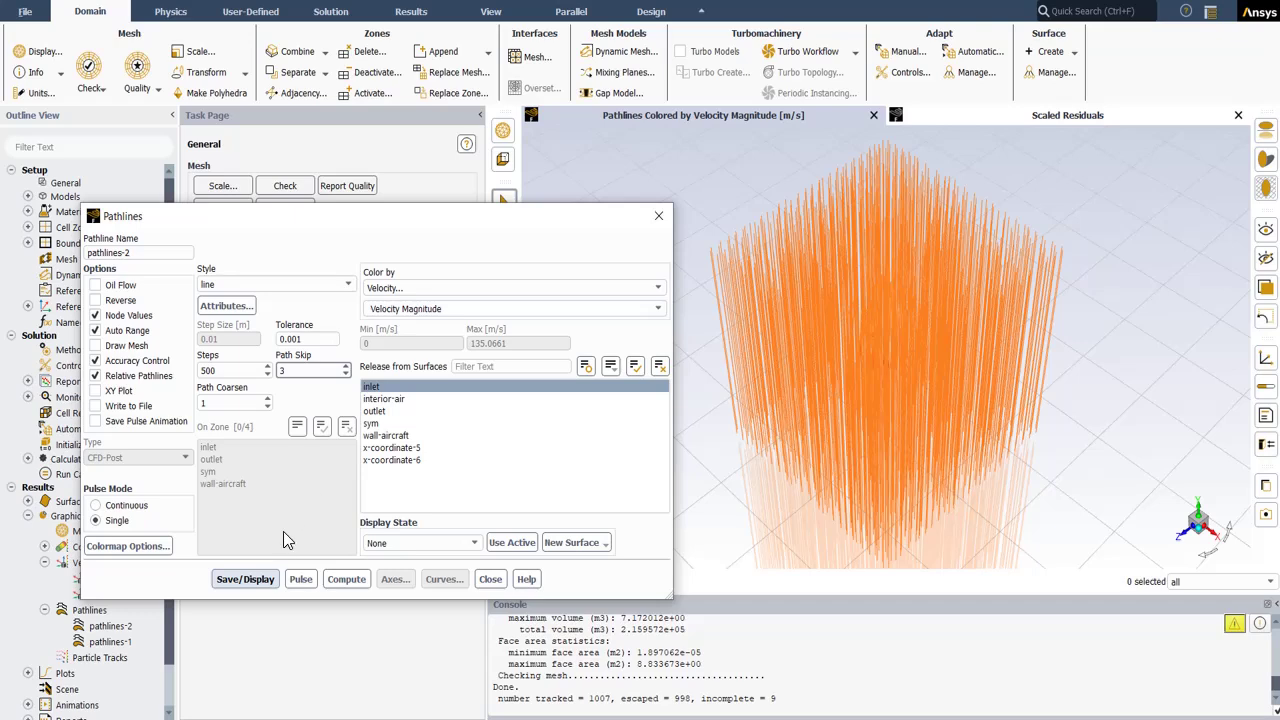
pyautogui.click(243, 581)
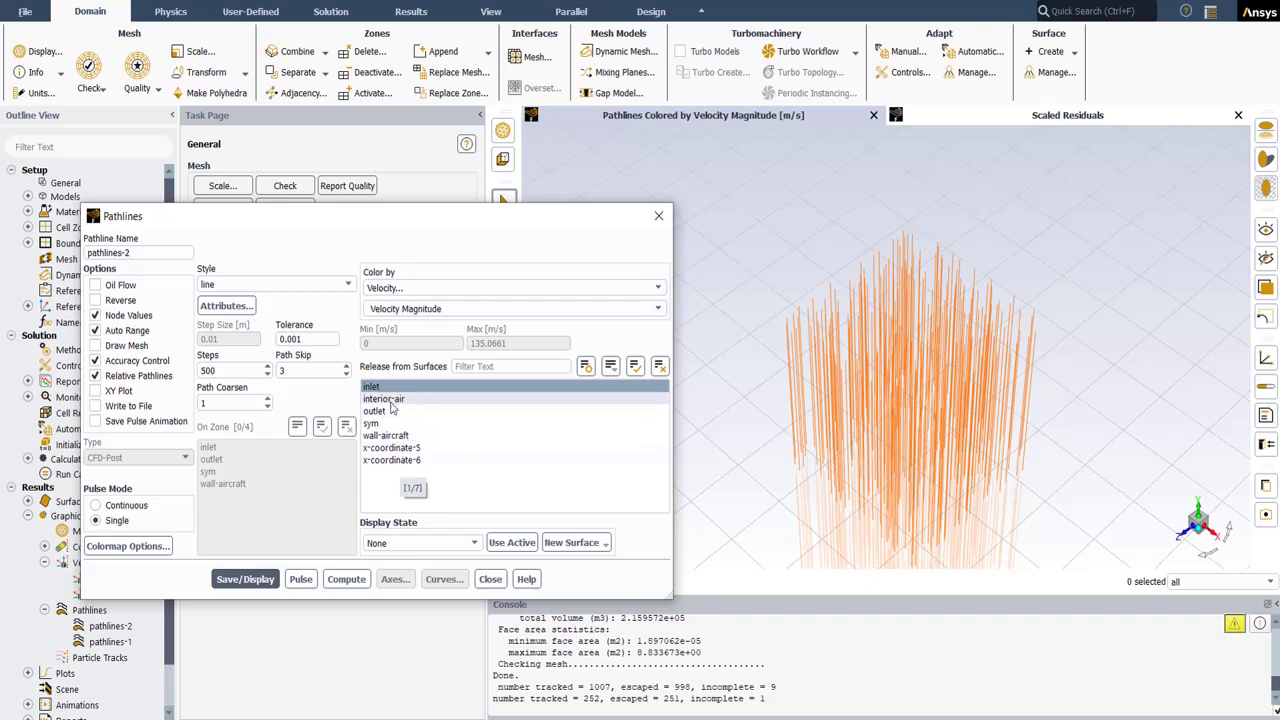
# Step: Release pathlines-2 from the x-coordinate-6 plane only, dropping the inlet, and redraw
pyautogui.click(408, 459)
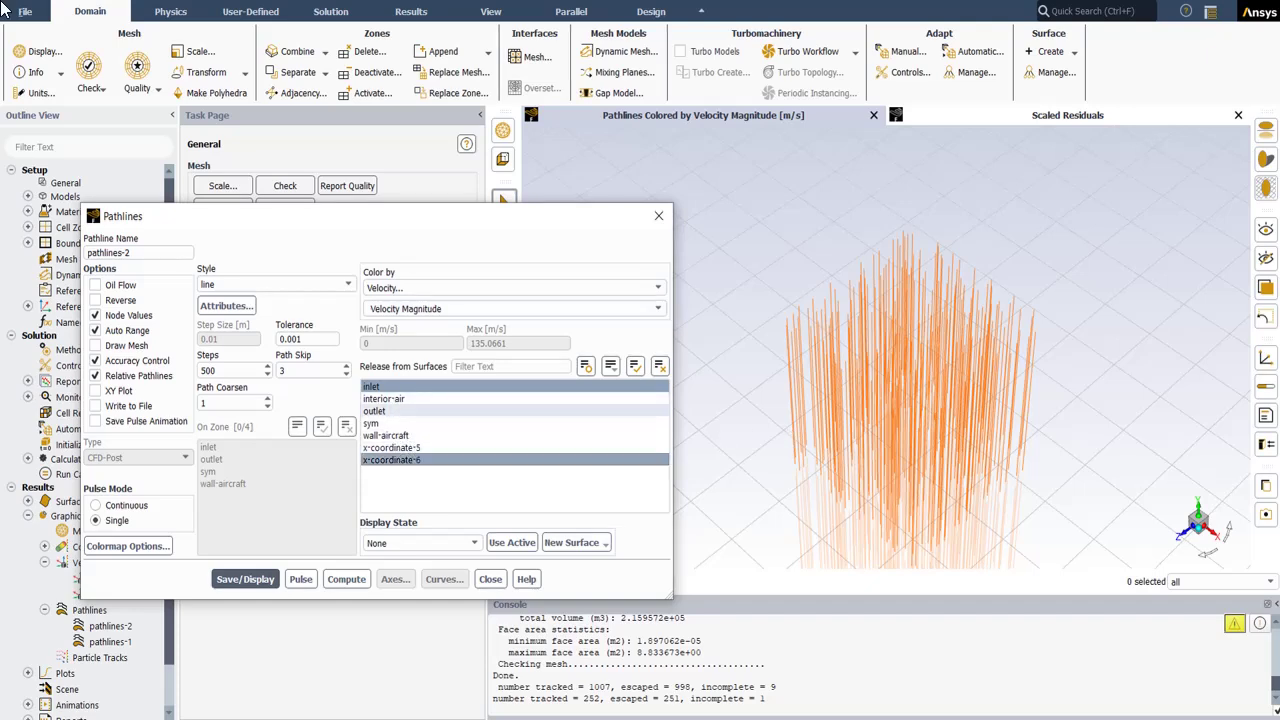
pyautogui.click(376, 389)
pyautogui.click(277, 578)
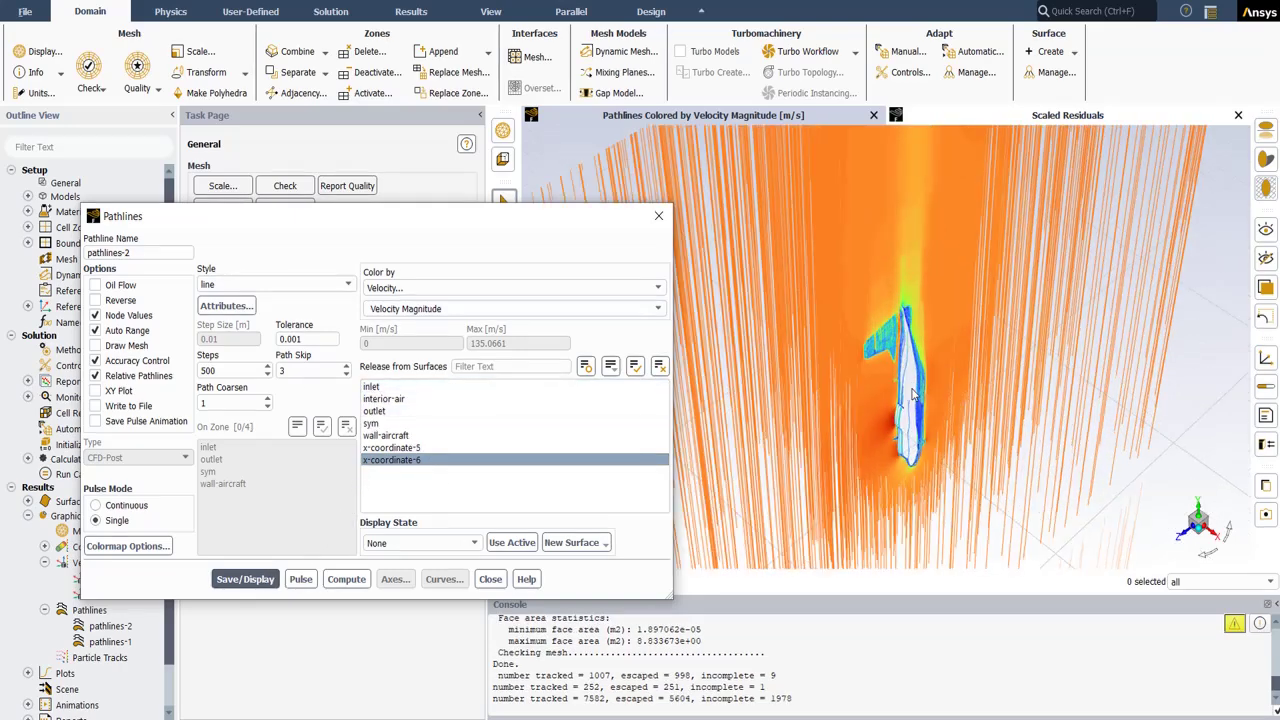